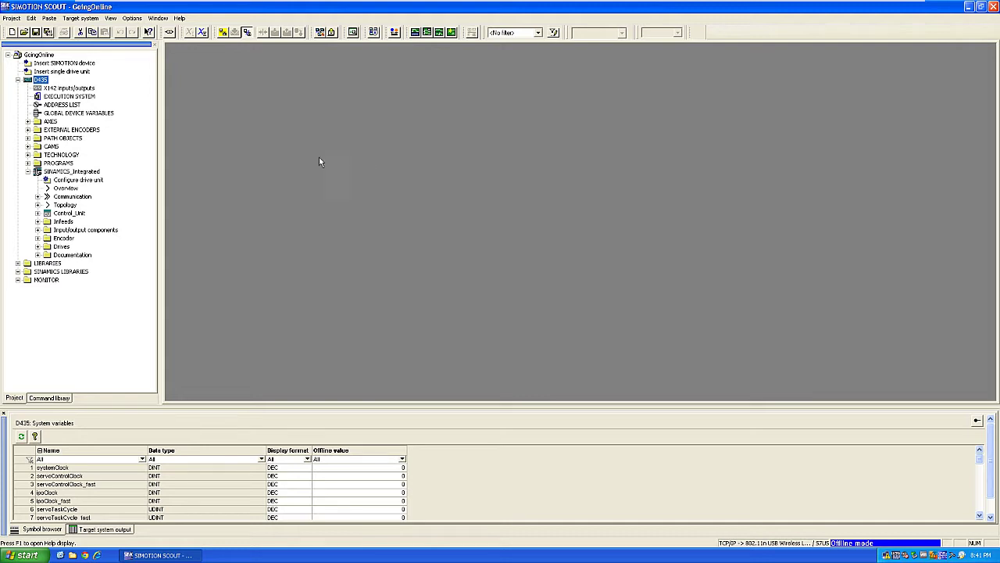
# Step: Attempt to go online with the D435 and SINAMICS_Integrated, then dismiss the connection-not-possible error
pyautogui.click(223, 34)
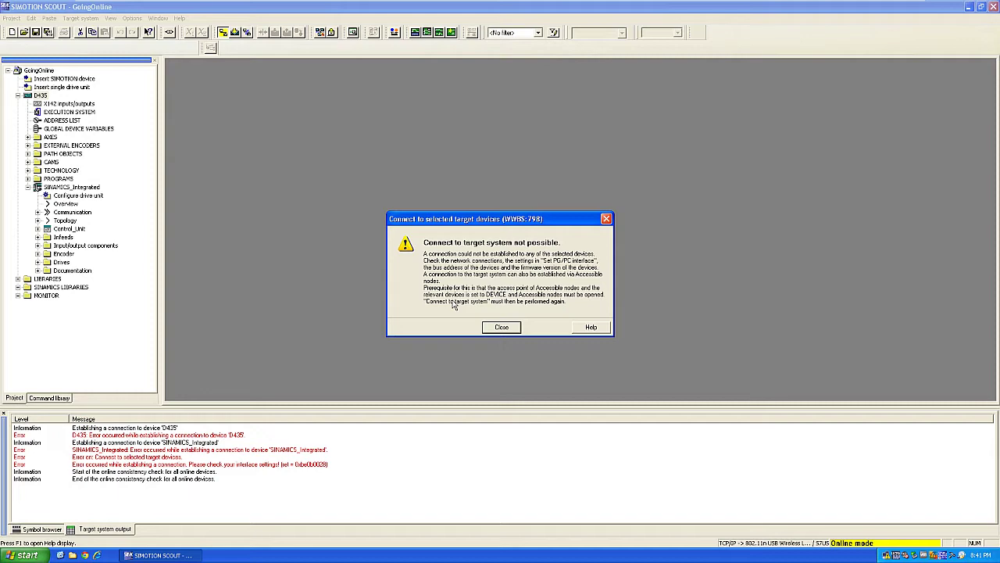
pyautogui.click(499, 327)
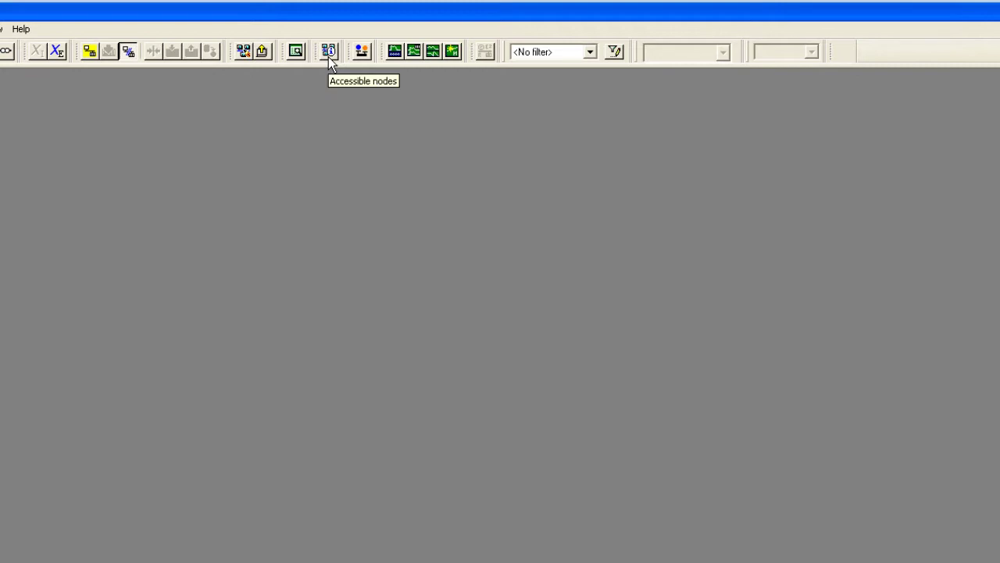
# Step: Search for accessible nodes over S7USB and close the 'No further node found' message
pyautogui.click(328, 55)
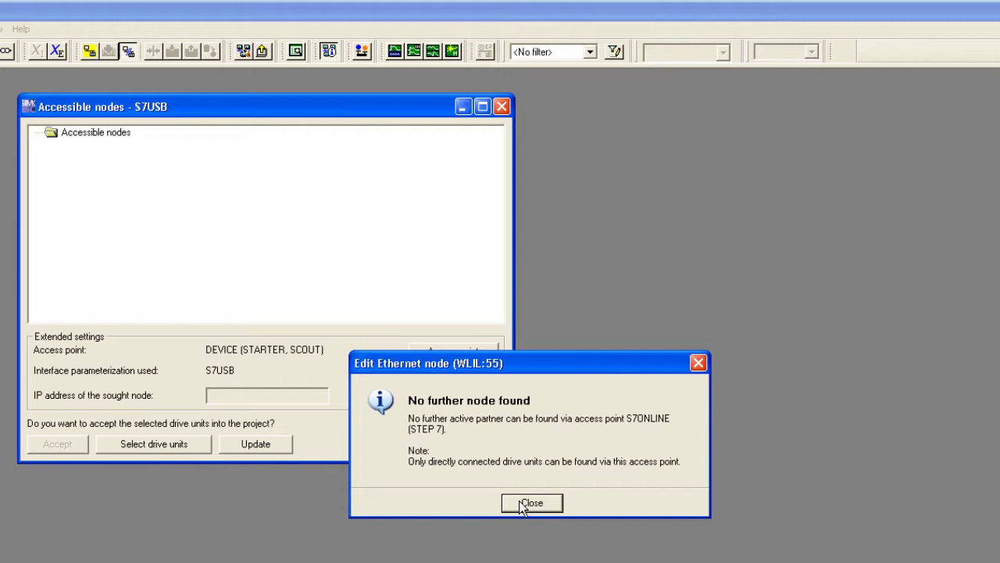
pyautogui.click(522, 504)
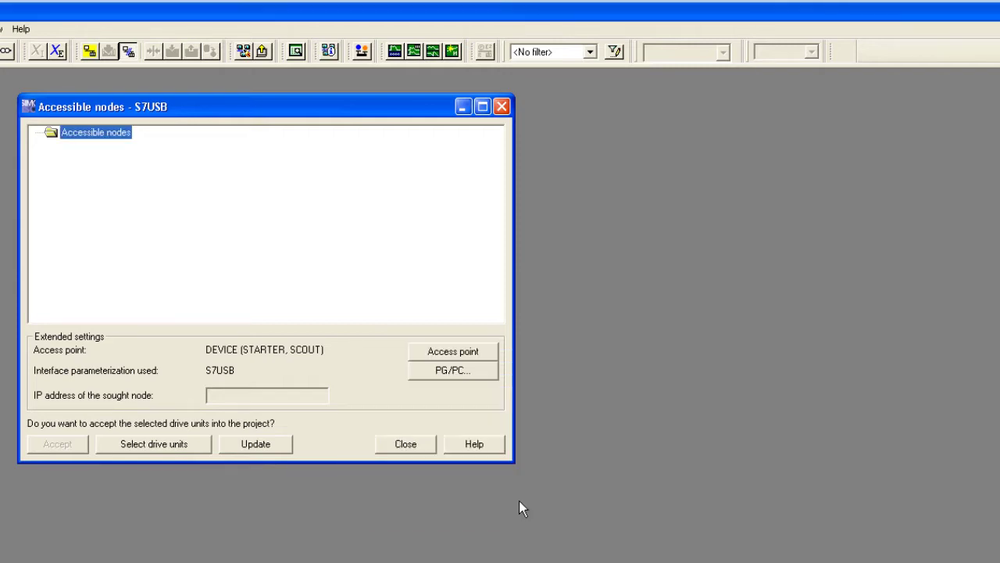
# Step: Route the S7ONLINE (STEP 7) access point to TCP/IP -> ASIX AX88772 USB2.0 and accept the warning
pyautogui.click(452, 377)
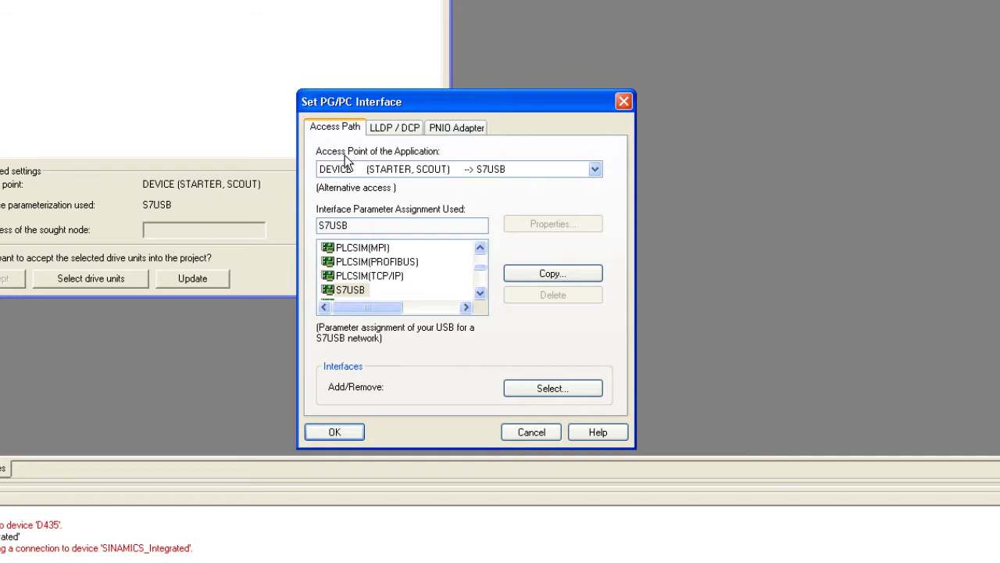
pyautogui.click(399, 170)
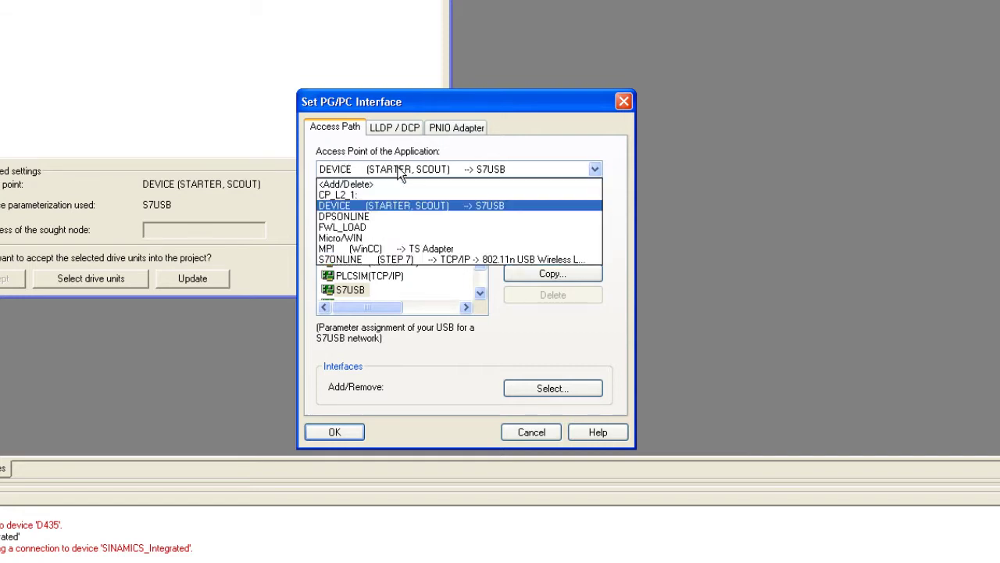
pyautogui.click(382, 258)
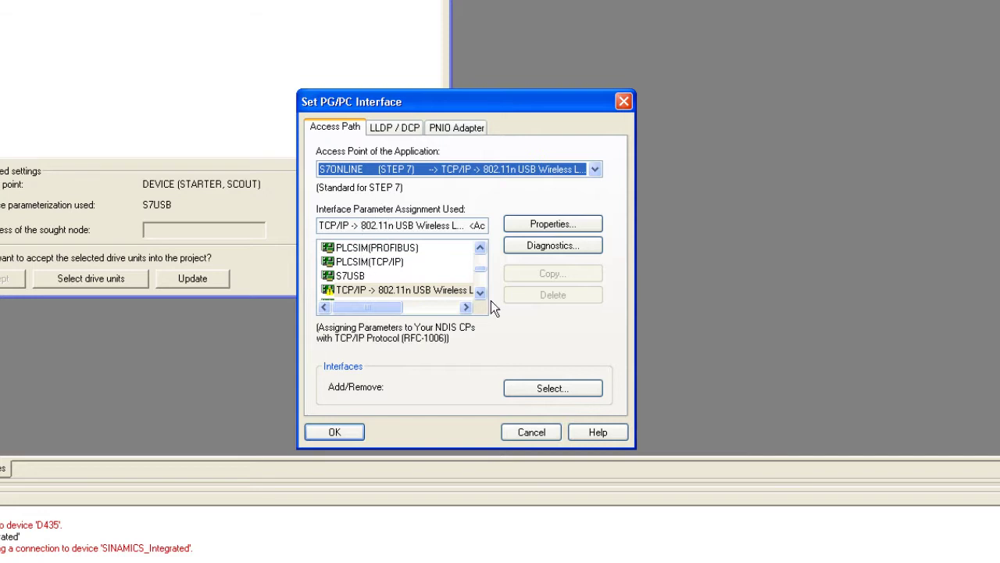
pyautogui.click(480, 292)
pyautogui.click(479, 292)
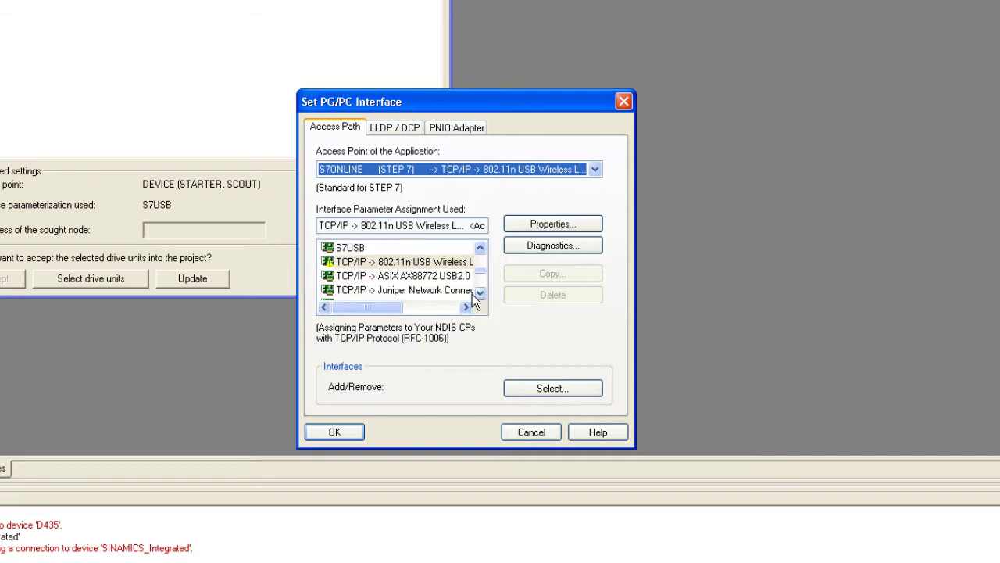
pyautogui.click(412, 279)
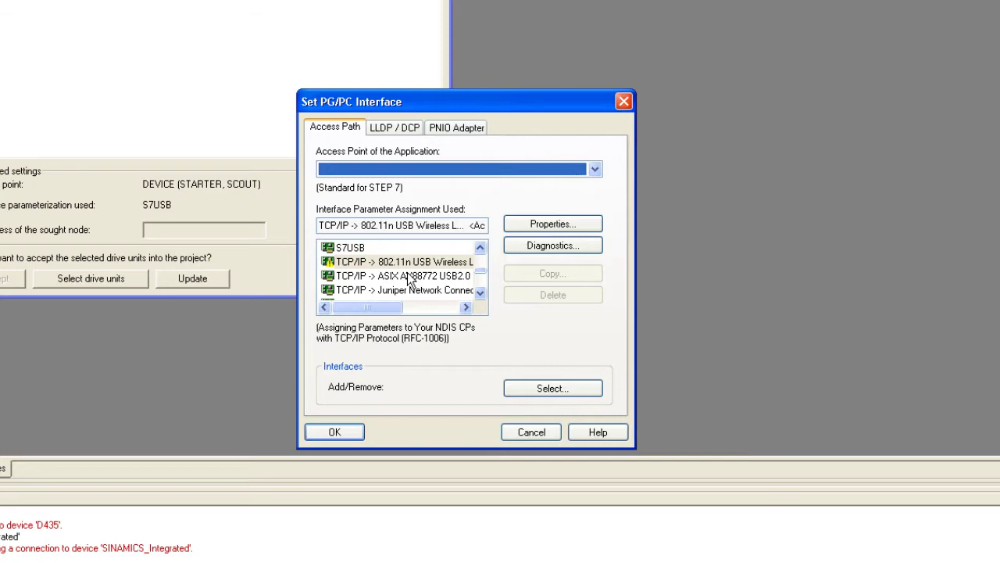
pyautogui.click(336, 432)
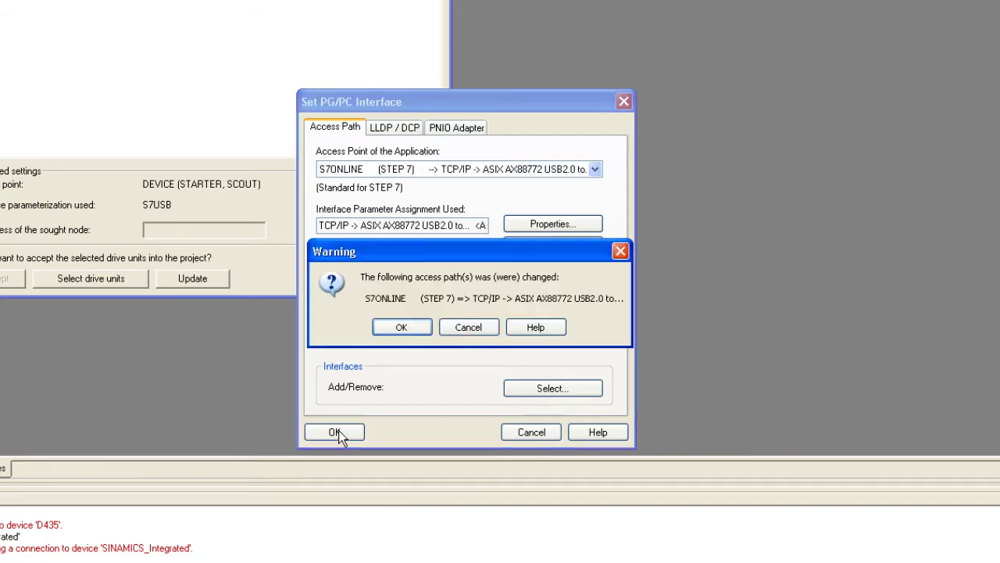
pyautogui.click(399, 330)
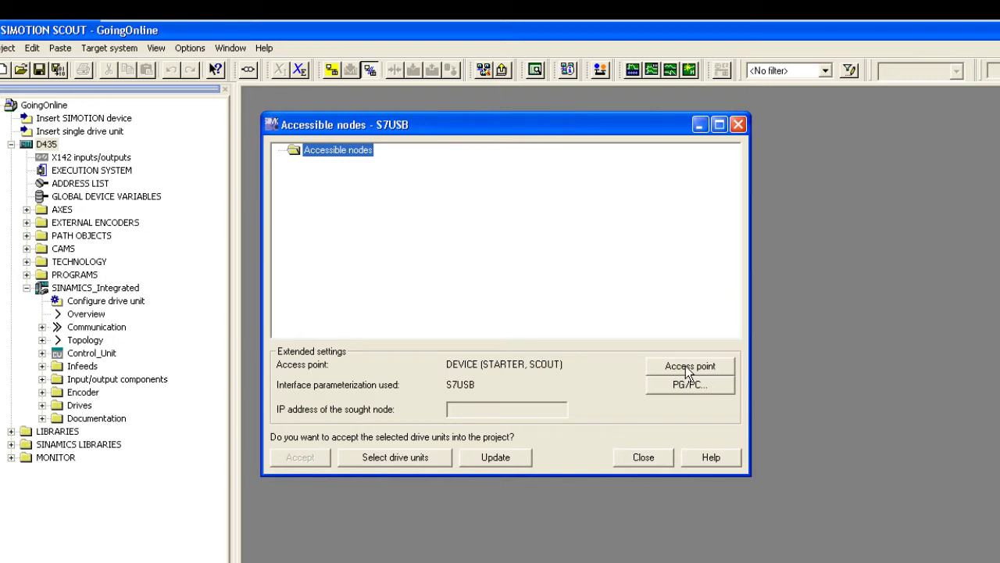
# Step: Search nodes via S7ONLINE (STEP7), decline adding IP addresses, and select bus node 192.168.214.1
pyautogui.click(687, 367)
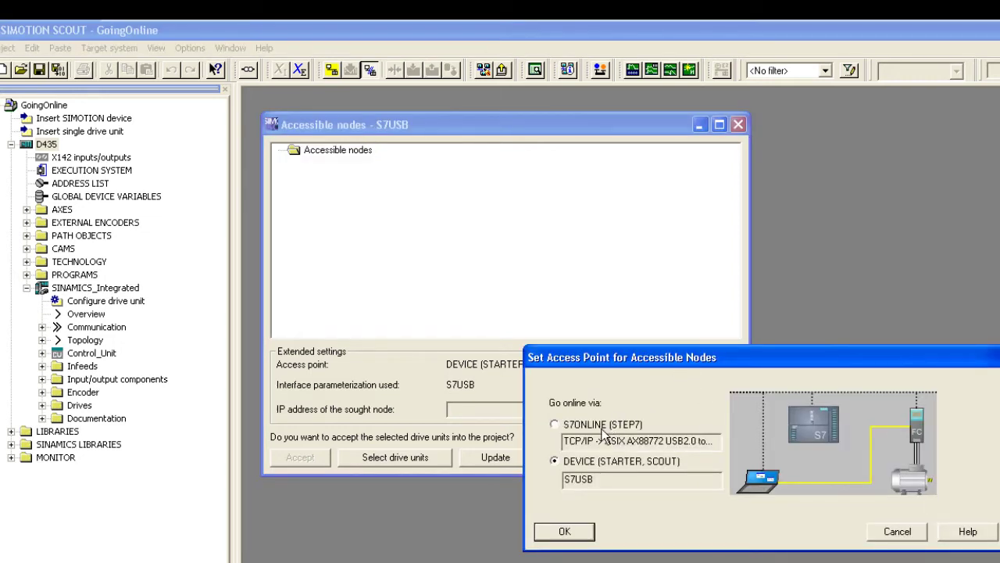
pyautogui.click(603, 427)
pyautogui.click(588, 535)
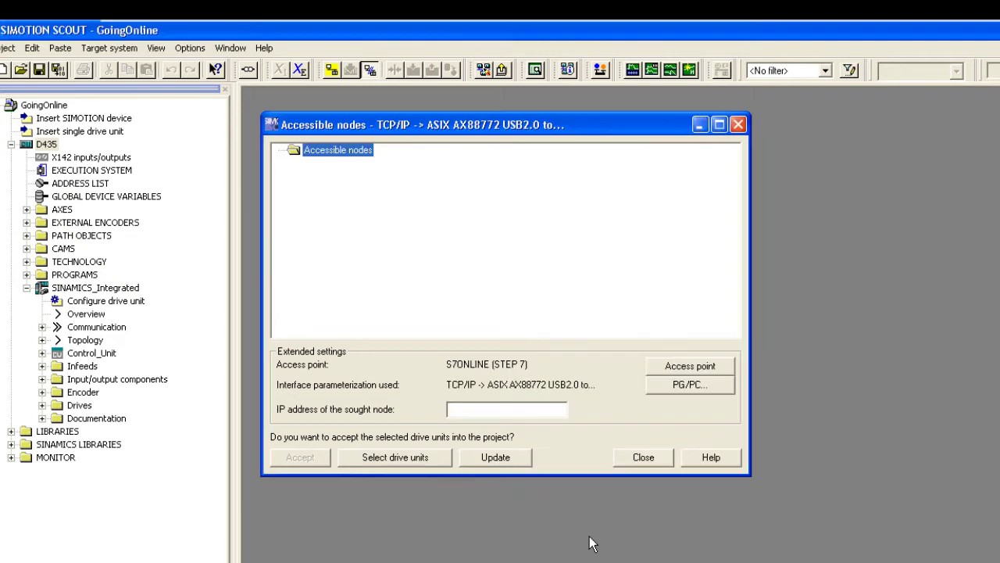
pyautogui.click(507, 461)
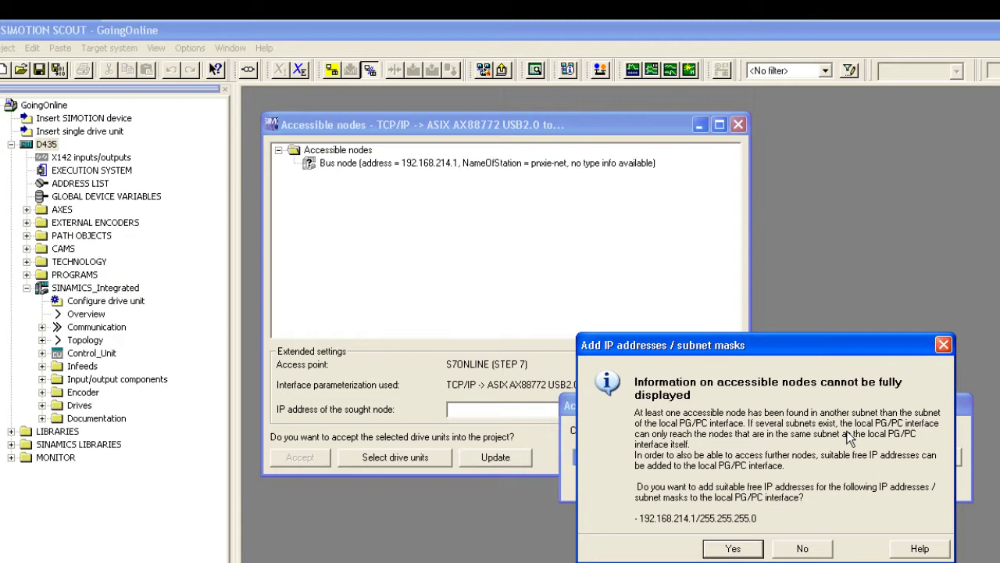
pyautogui.click(817, 549)
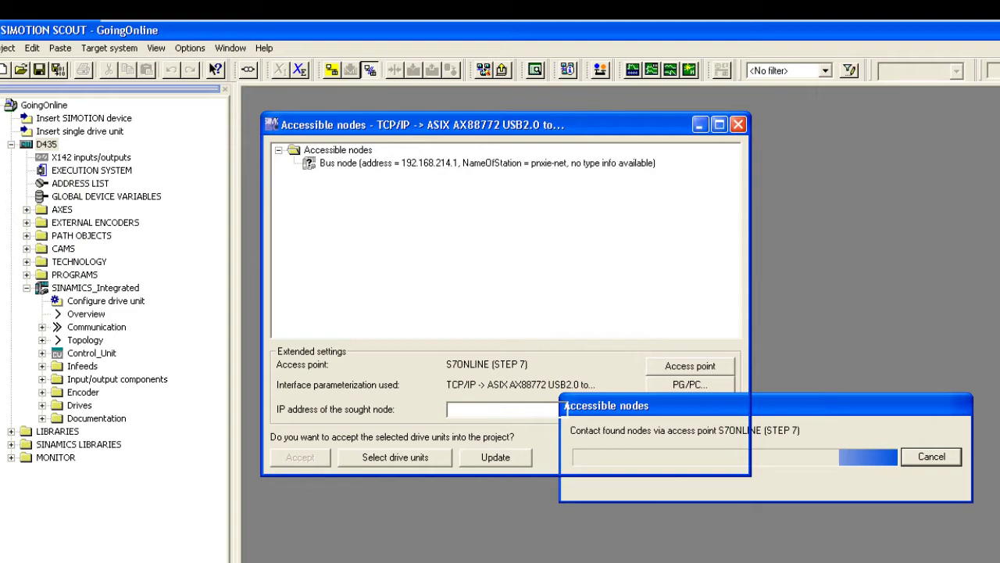
pyautogui.click(414, 164)
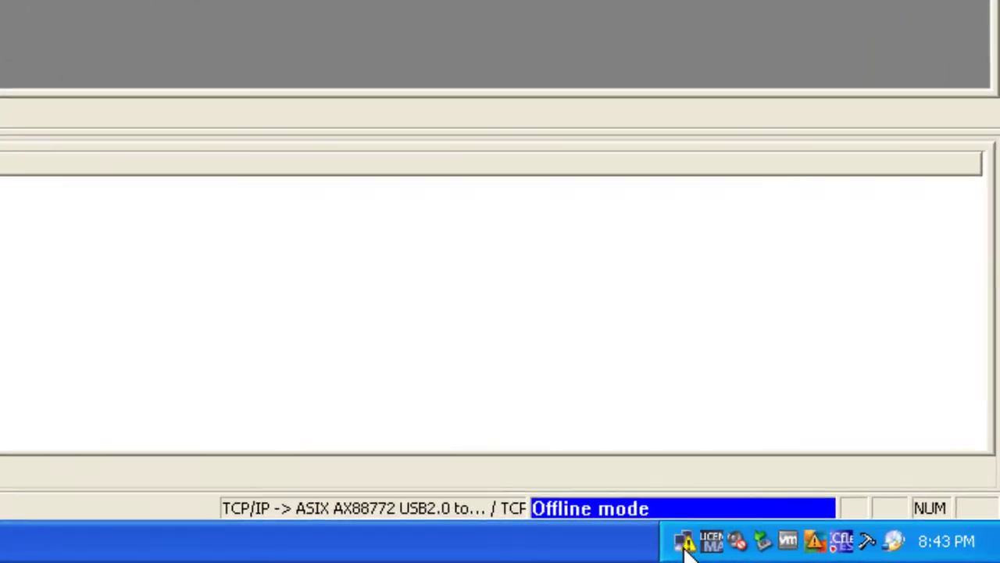
# Step: Open the Internet Protocol (TCP/IP) properties of Local Area Connection 3, the ASIX adapter
pyautogui.moveTo(817, 551)
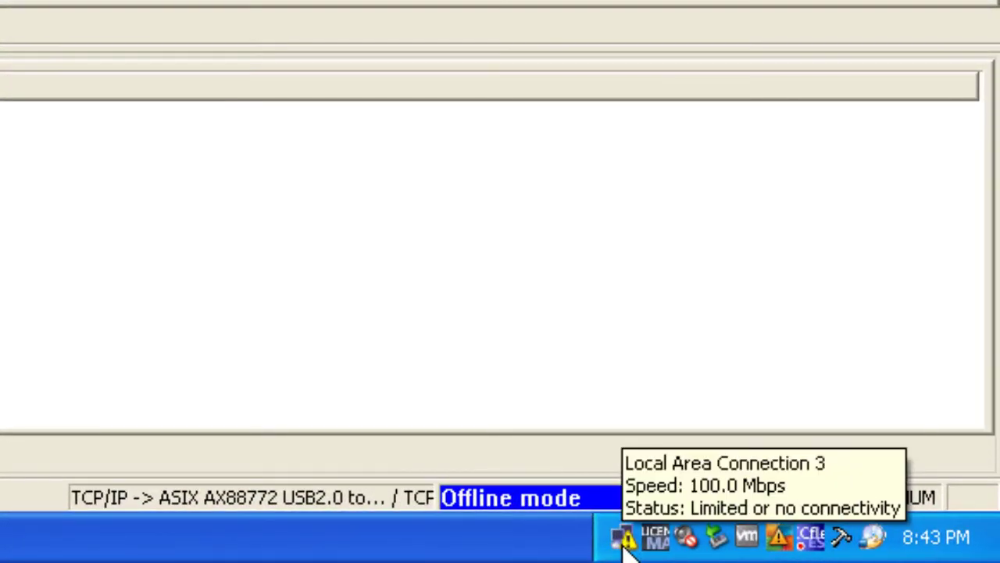
pyautogui.rightClick(624, 545)
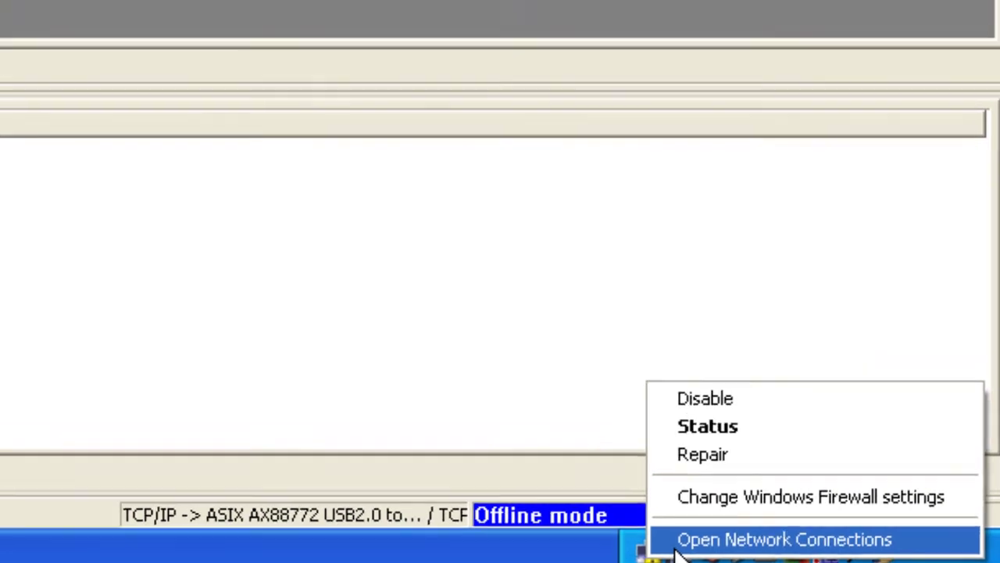
pyautogui.click(653, 534)
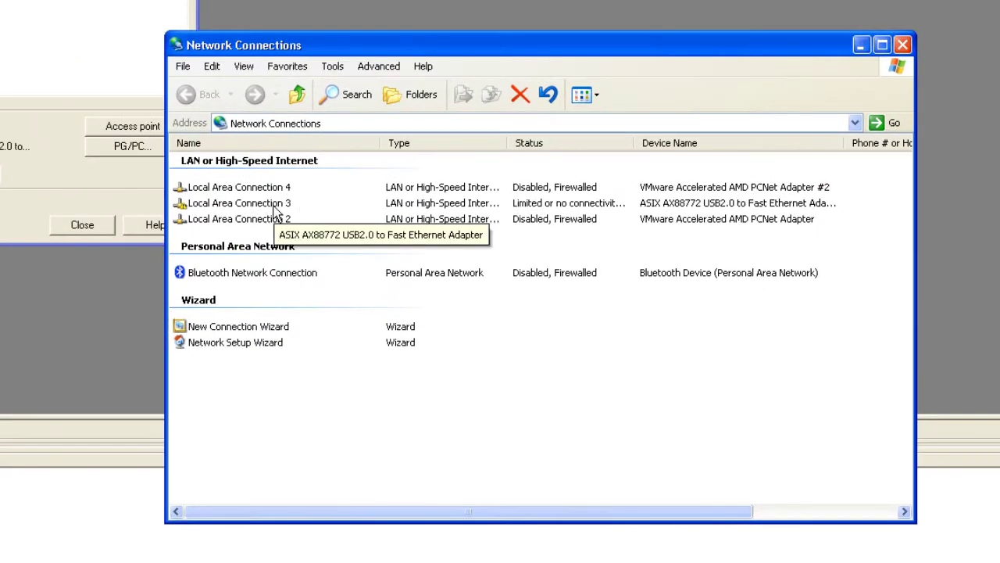
pyautogui.click(277, 205)
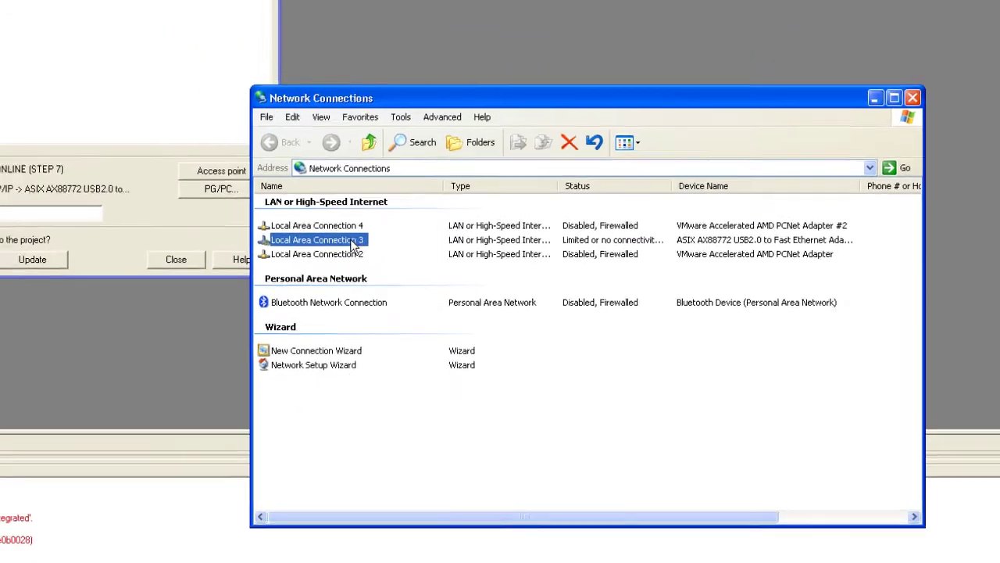
pyautogui.rightClick(282, 203)
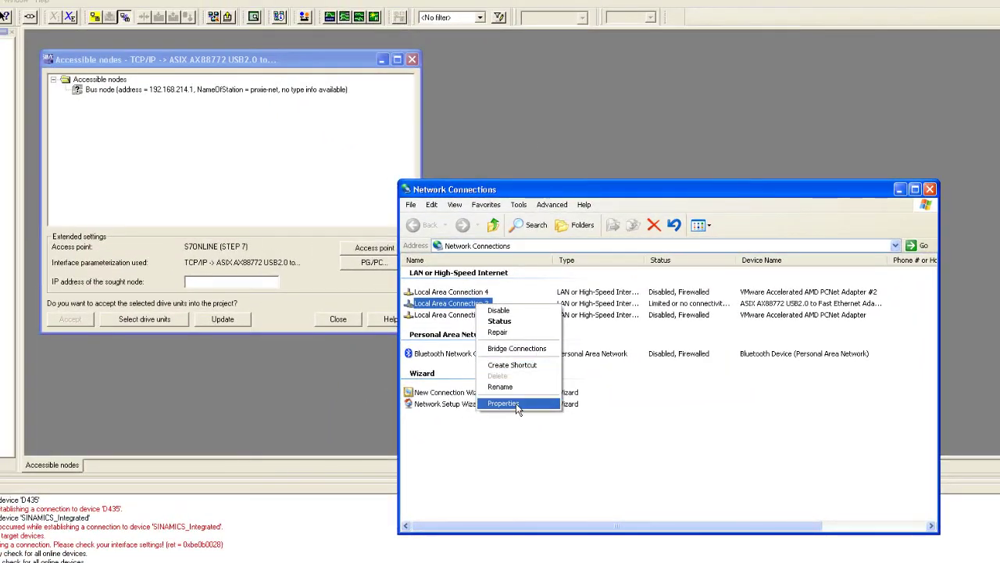
pyautogui.click(516, 403)
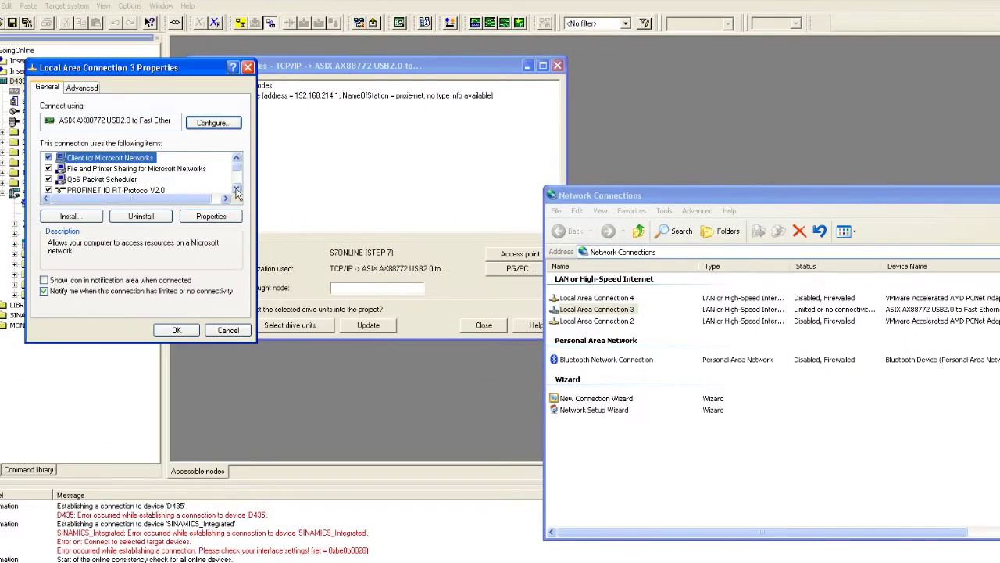
pyautogui.scroll(-2, 235, 192)
pyautogui.click(87, 180)
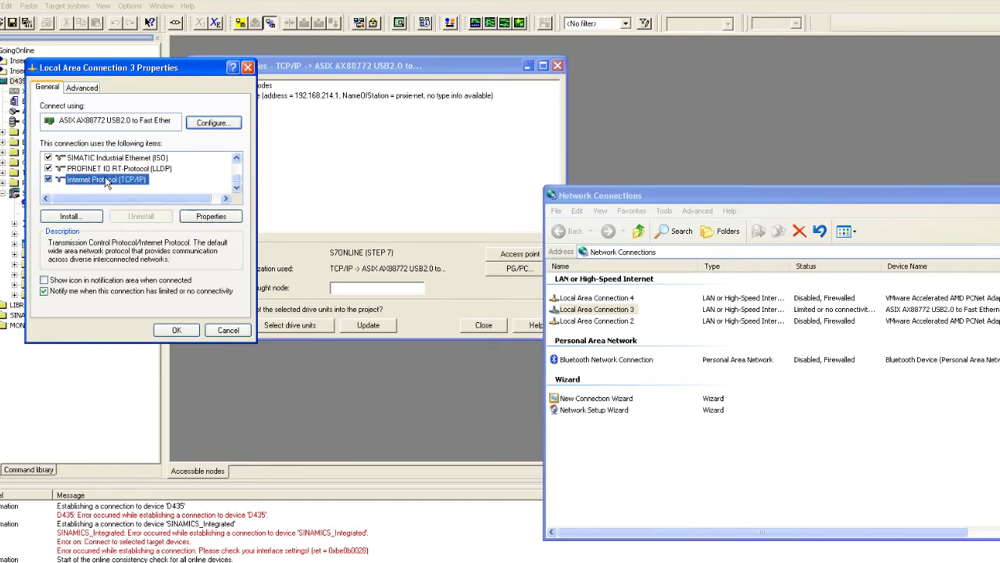
pyautogui.click(213, 219)
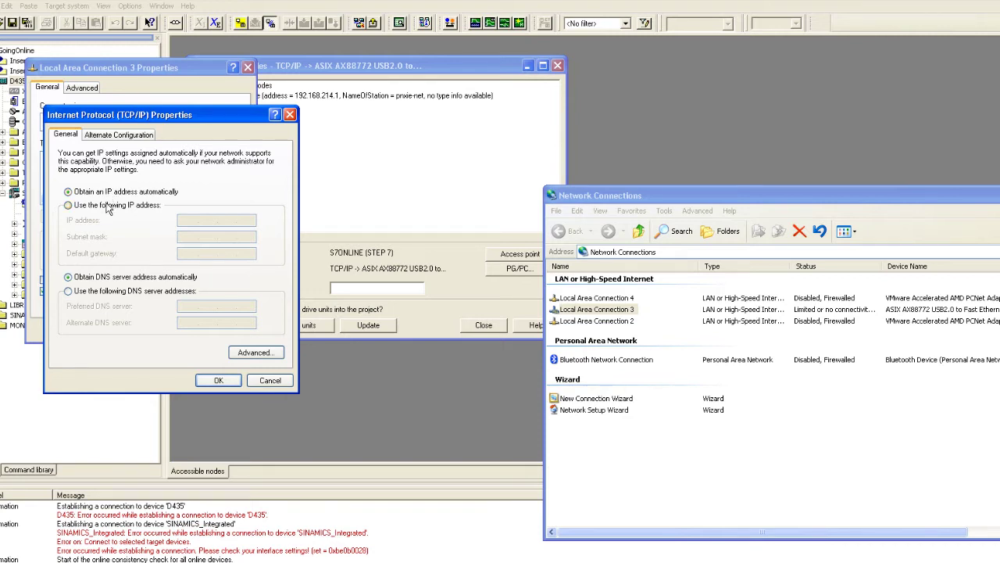
# Step: Set Local Area Connection 3 to static IP 192.168.214.123 with subnet mask 255.255.255.0
pyautogui.click(109, 206)
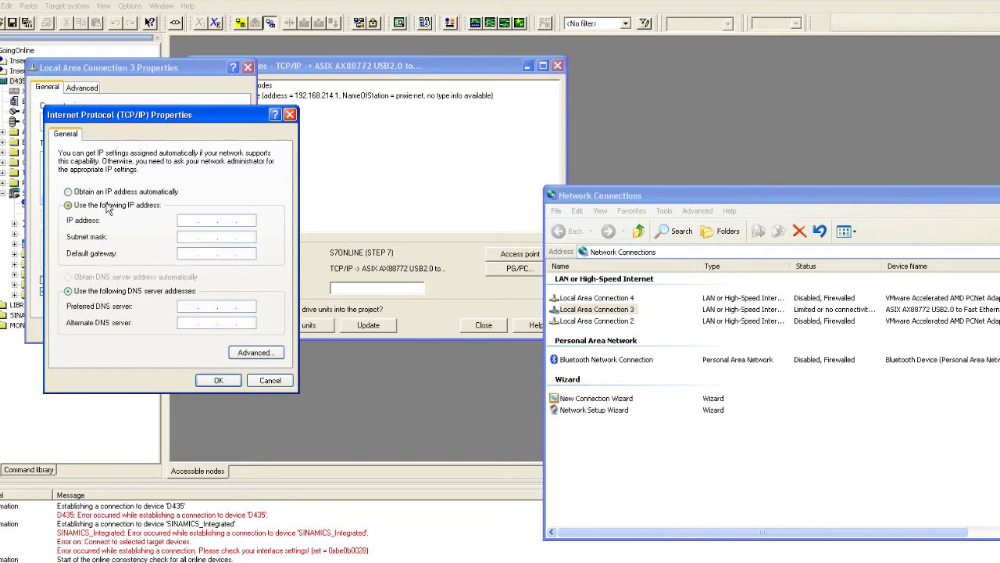
pyautogui.click(188, 222)
pyautogui.write('1952')
pyautogui.doubleClick(188, 221)
pyautogui.write('192 . 168 . 214 . 123')
pyautogui.click(238, 234)
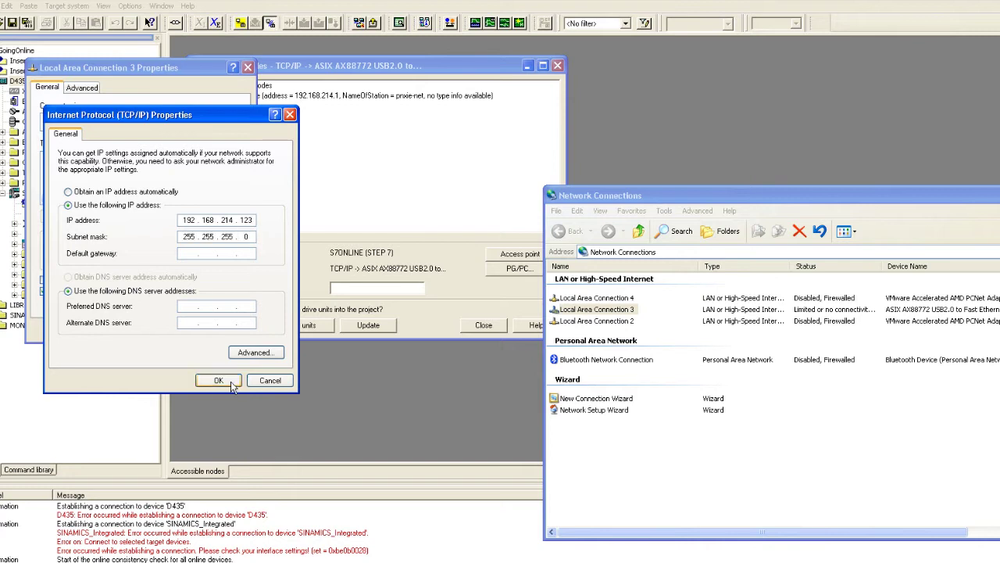
pyautogui.click(228, 380)
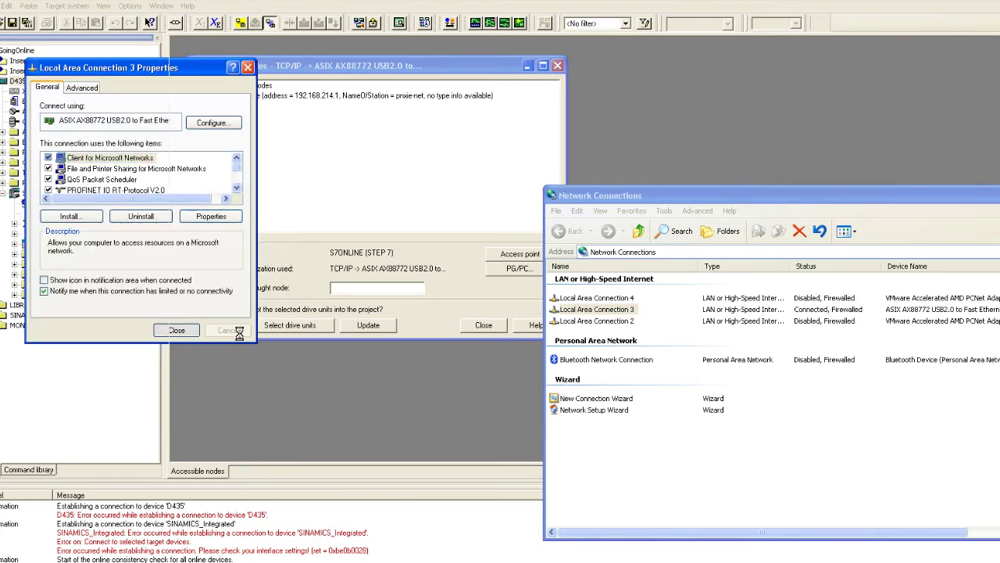
# Step: Search nodes again, expand Device_1 and DP Integrated (PCI) to reveal Drive_unit_1, then close the list
pyautogui.click(448, 261)
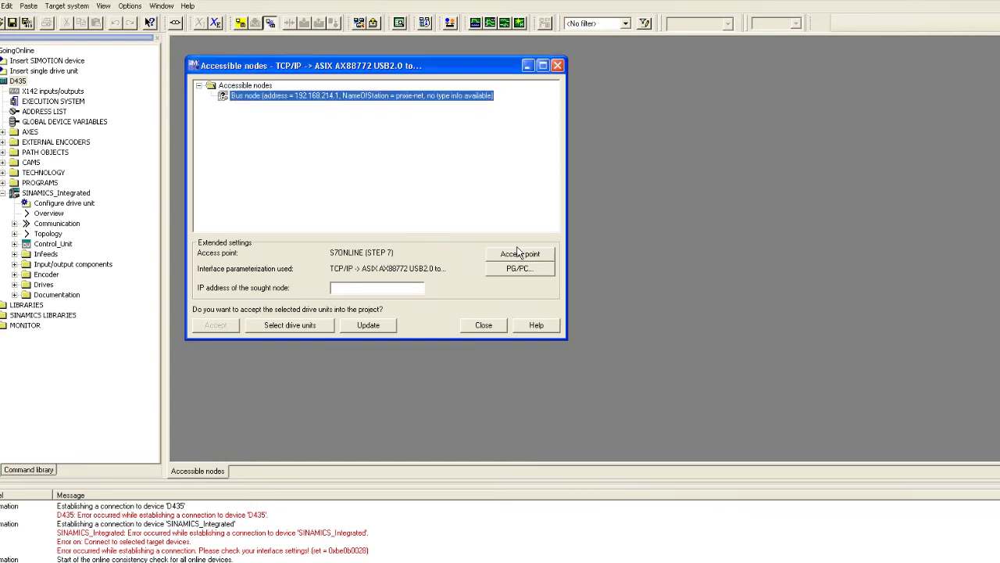
pyautogui.click(366, 327)
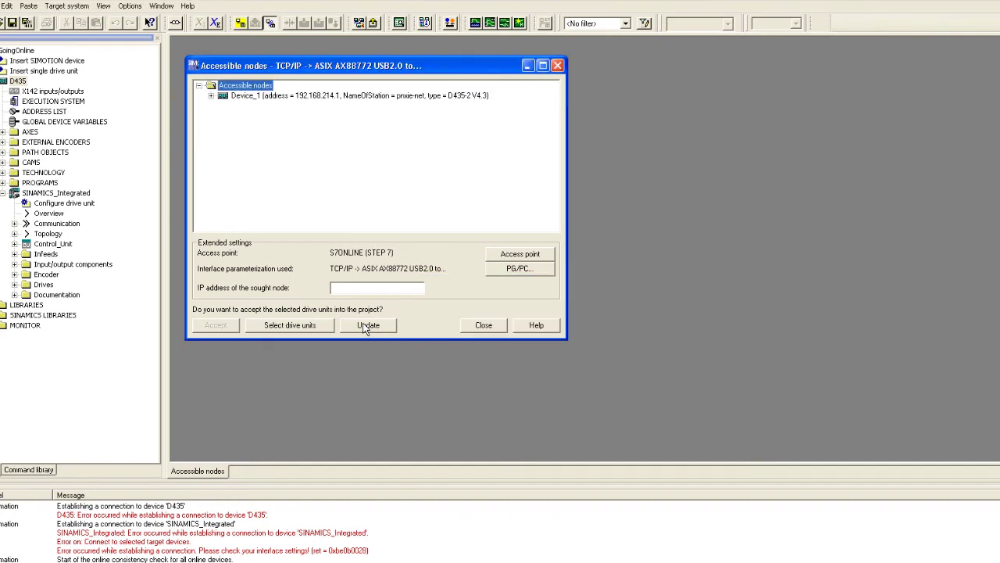
pyautogui.click(247, 97)
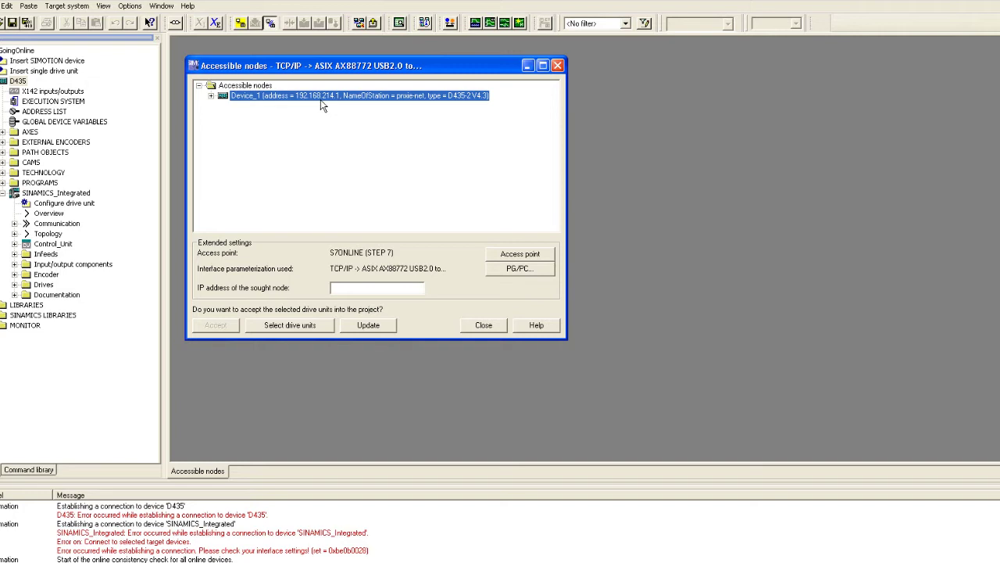
pyautogui.click(211, 96)
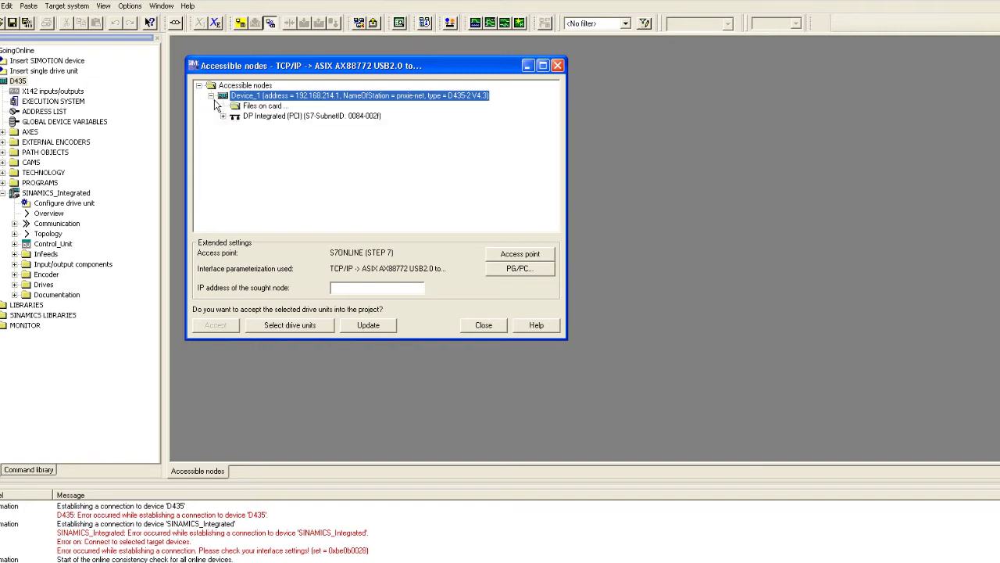
pyautogui.click(262, 118)
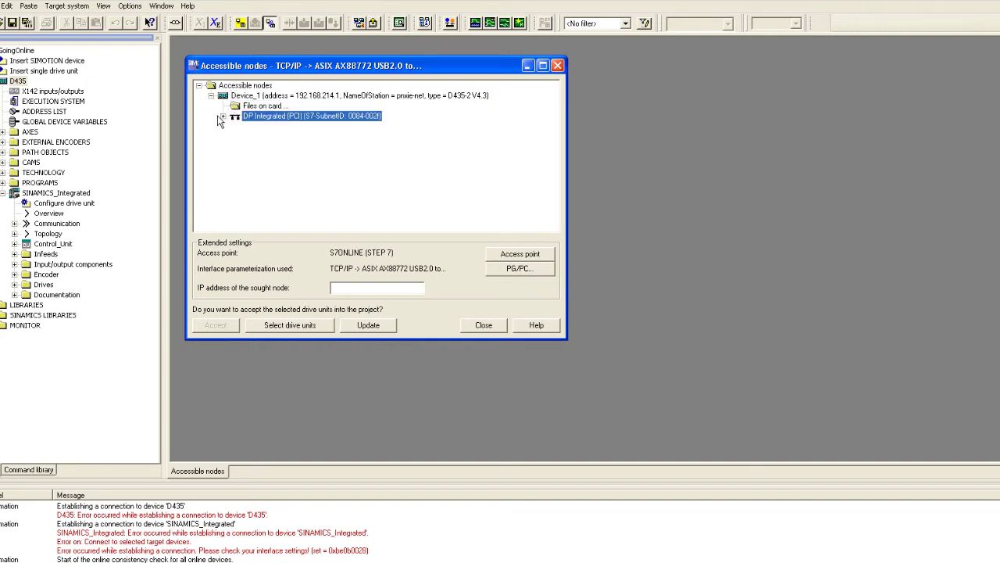
pyautogui.click(222, 118)
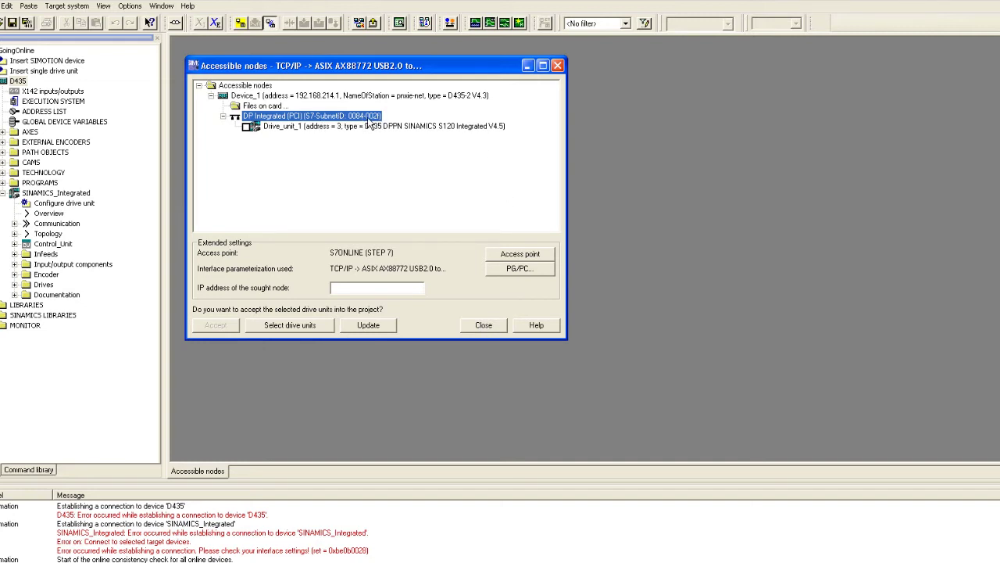
pyautogui.click(317, 98)
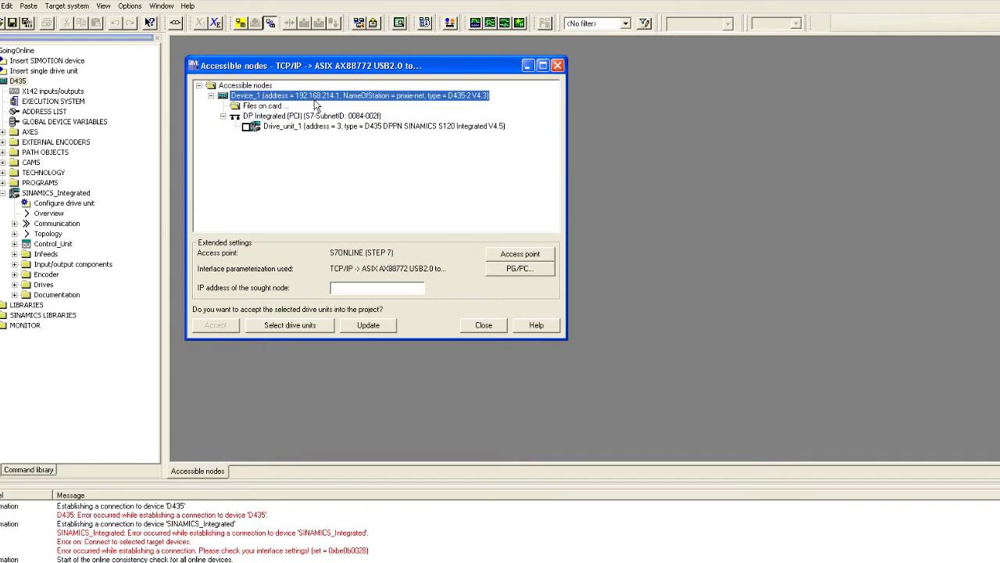
pyautogui.click(484, 326)
# Step: Open HW Config with Auto arrange accepted and bring up the X130 PNxIE-NET interface properties
pyautogui.click(18, 81)
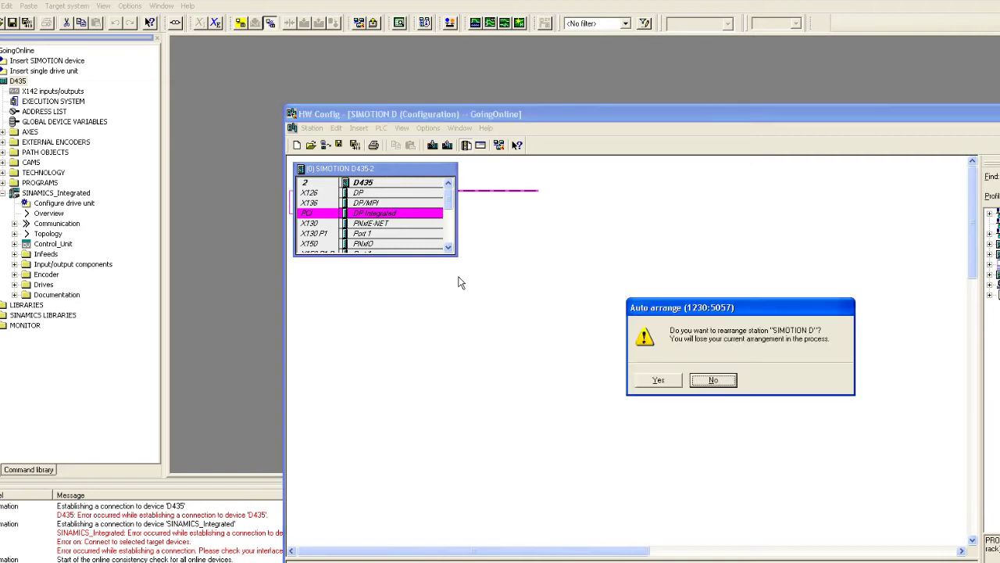
pyautogui.click(657, 382)
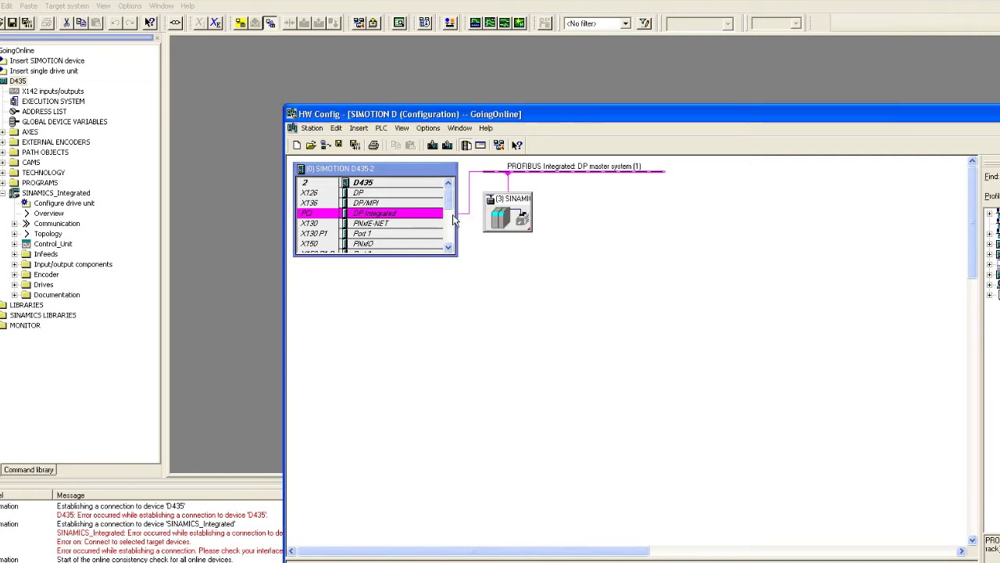
pyautogui.click(448, 249)
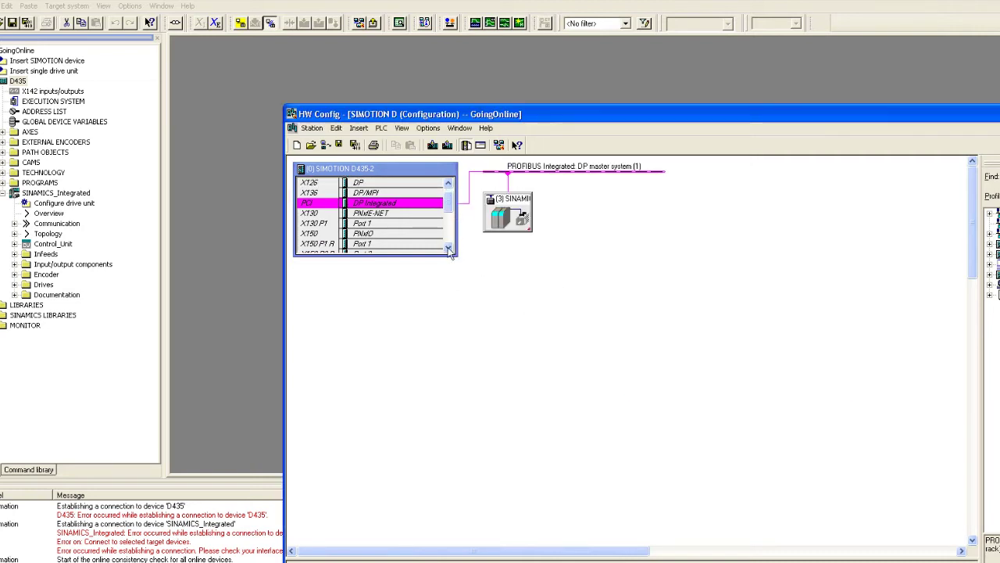
pyautogui.click(367, 215)
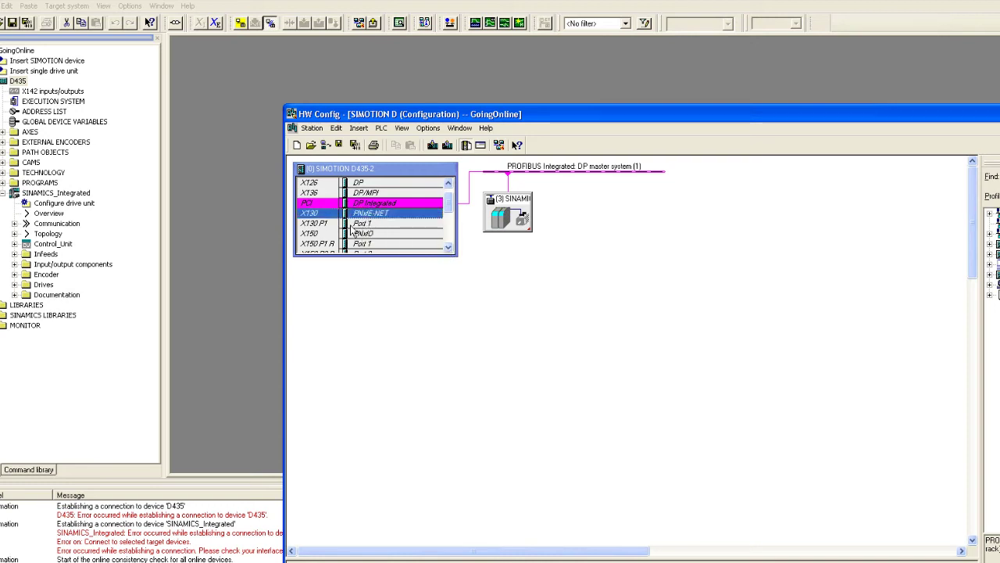
pyautogui.doubleClick(365, 214)
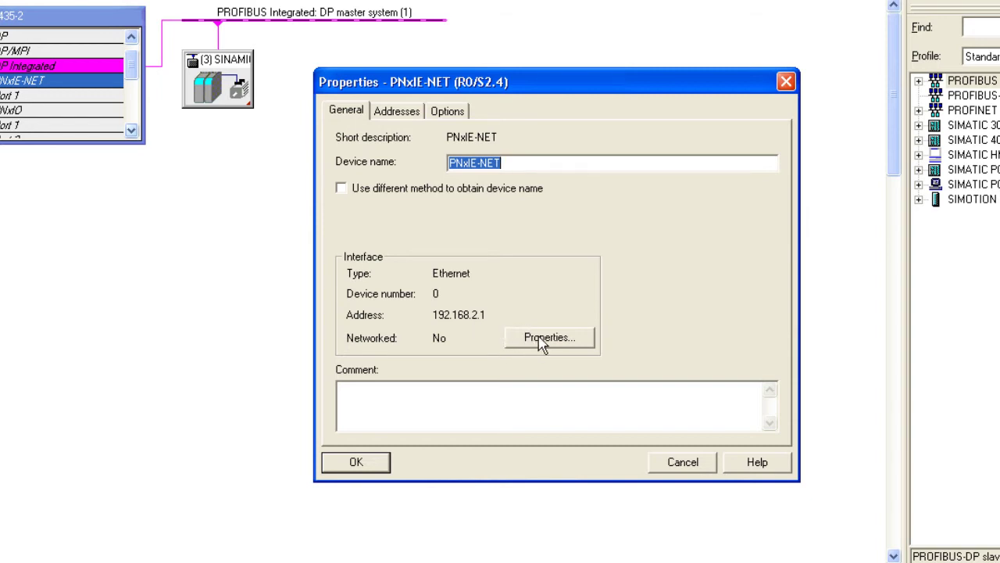
# Step: Give PNxIE-NET IP 192.168.214.1 on a new Ethernet(1) subnet and close both dialogs
pyautogui.click(543, 339)
pyautogui.press('End')
pyautogui.press('BackSpace')
pyautogui.press('BackSpace')
pyautogui.write('.1')
pyautogui.press('Left')
pyautogui.press('Left')
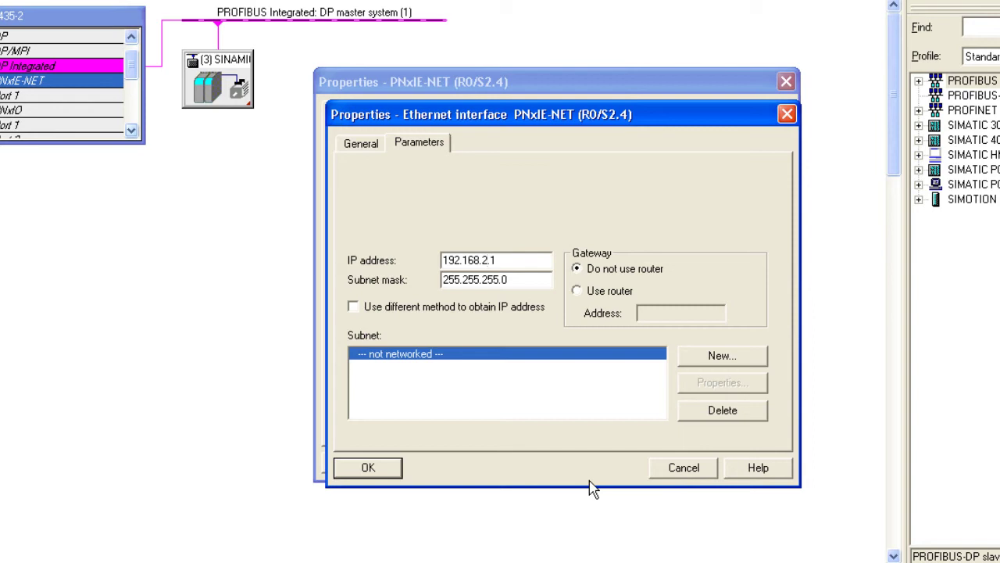
pyautogui.write('14')
pyautogui.click(722, 356)
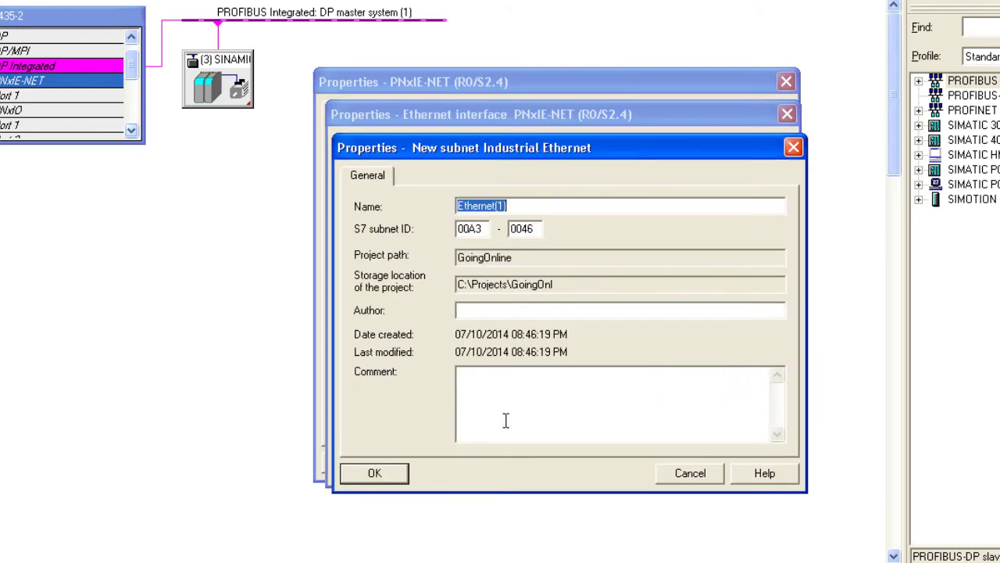
pyautogui.click(375, 474)
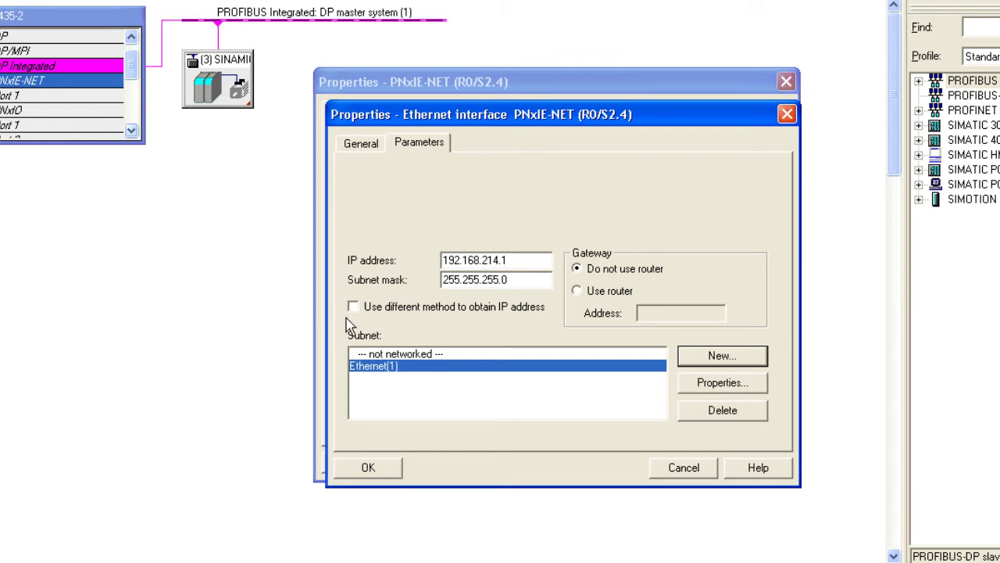
pyautogui.click(385, 473)
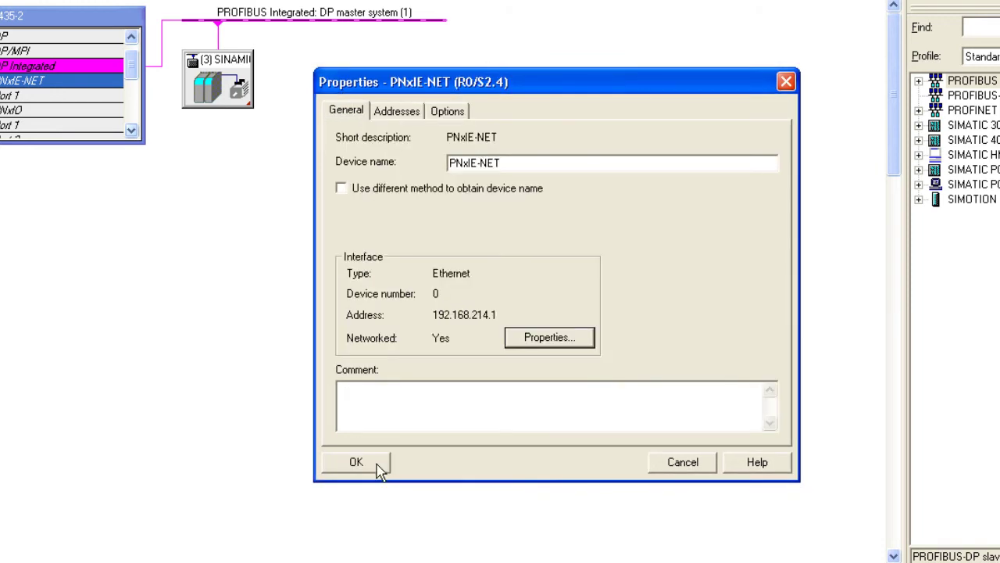
pyautogui.click(379, 469)
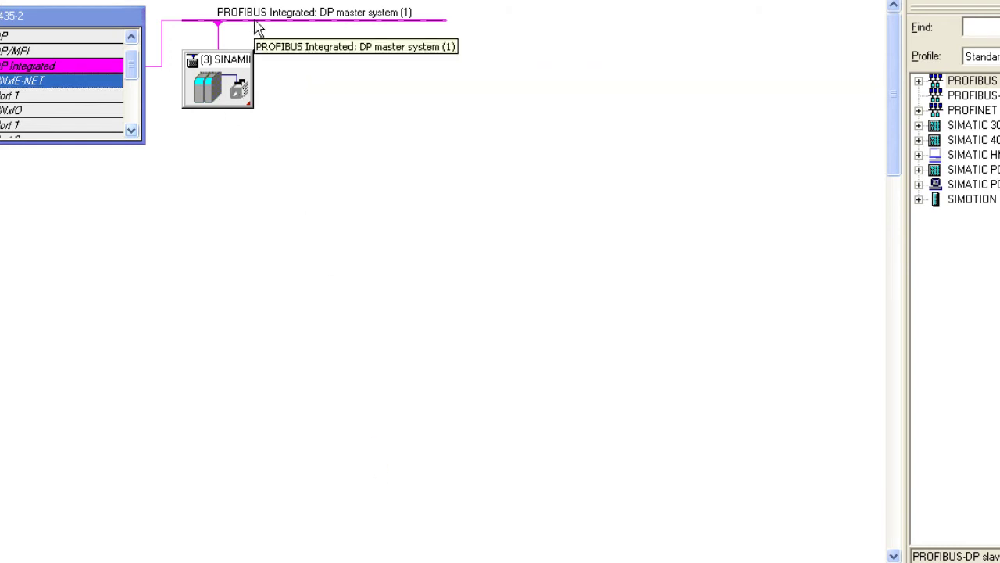
# Step: Change the PROFIBUS Integrated S7 subnet ID to 0084-002F in the DP master system properties
pyautogui.click(256, 23)
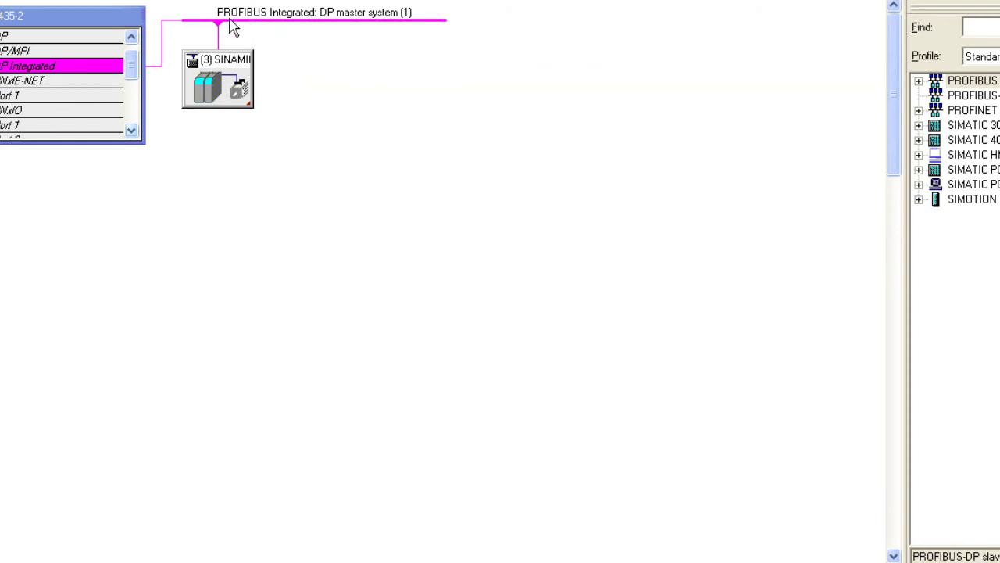
pyautogui.rightClick(231, 26)
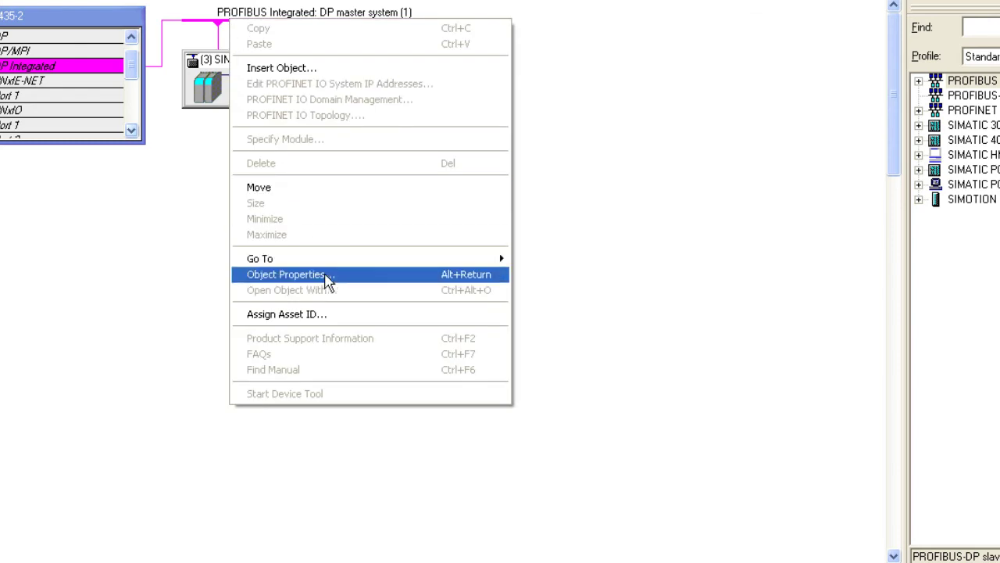
pyautogui.click(326, 214)
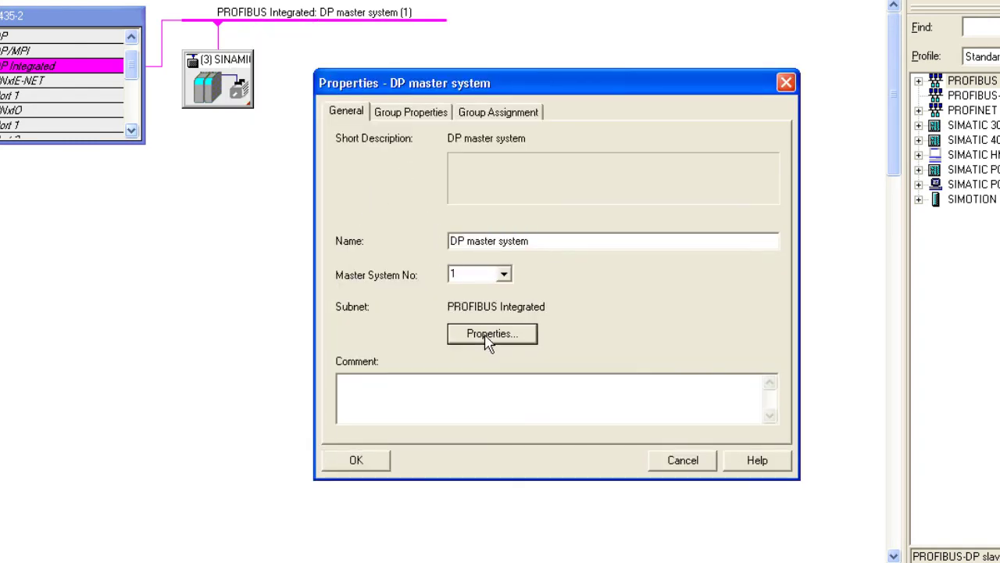
pyautogui.click(490, 334)
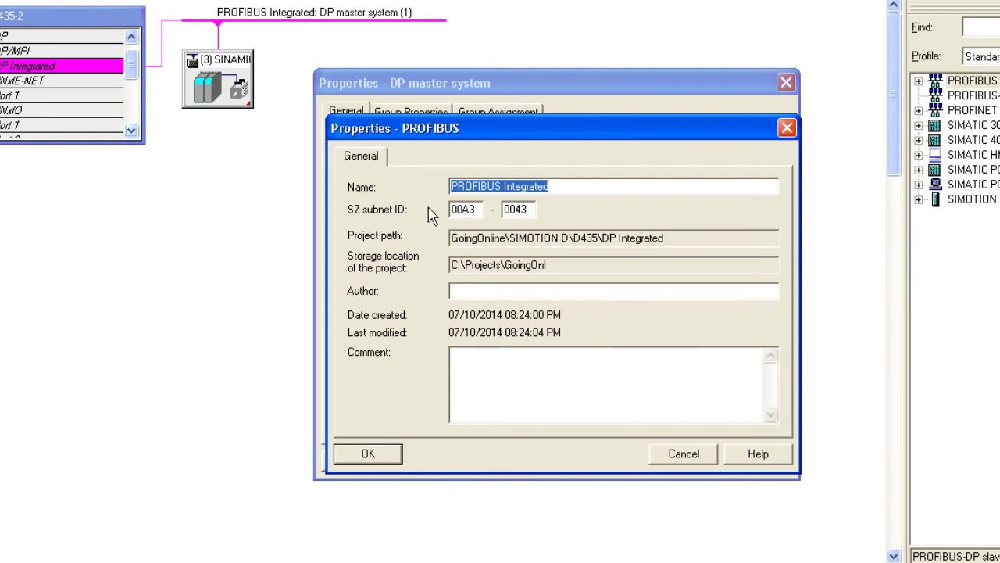
pyautogui.moveTo(462, 210); pyautogui.dragTo(478, 210)
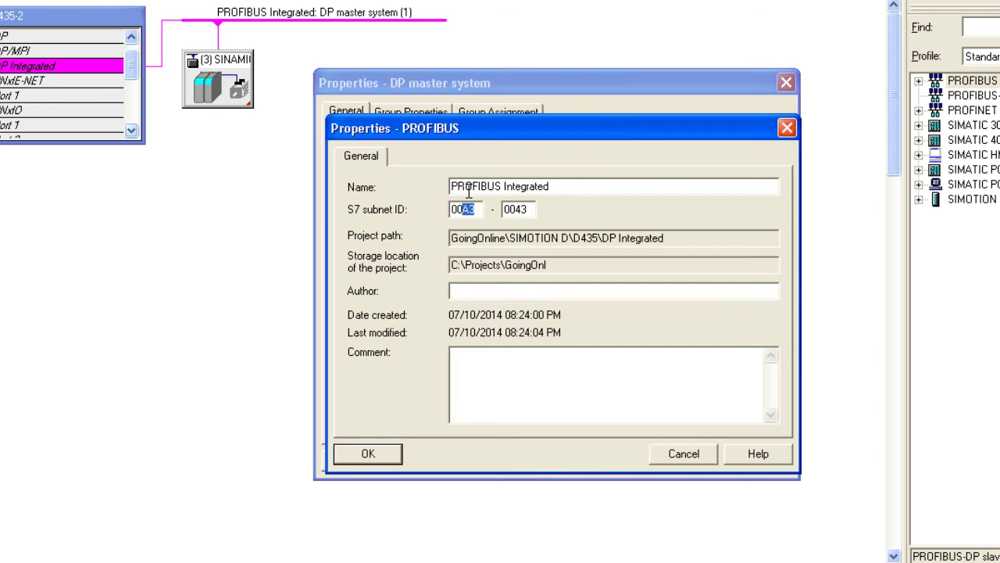
pyautogui.write('84')
pyautogui.moveTo(529, 209); pyautogui.dragTo(509, 212)
pyautogui.write('2F')
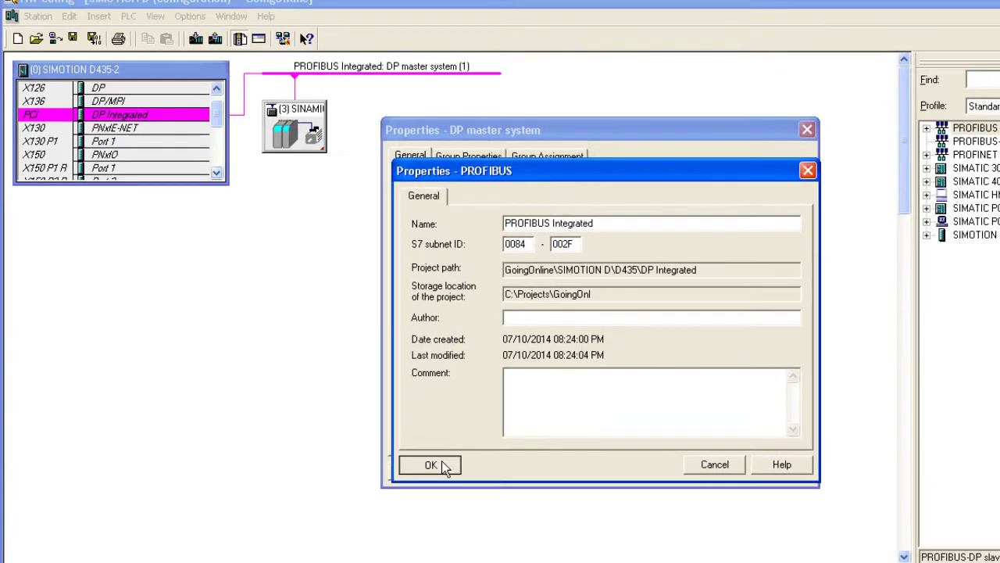
# Step: Confirm both property dialogs, then save and compile the hardware configuration
pyautogui.click(368, 453)
pyautogui.click(470, 473)
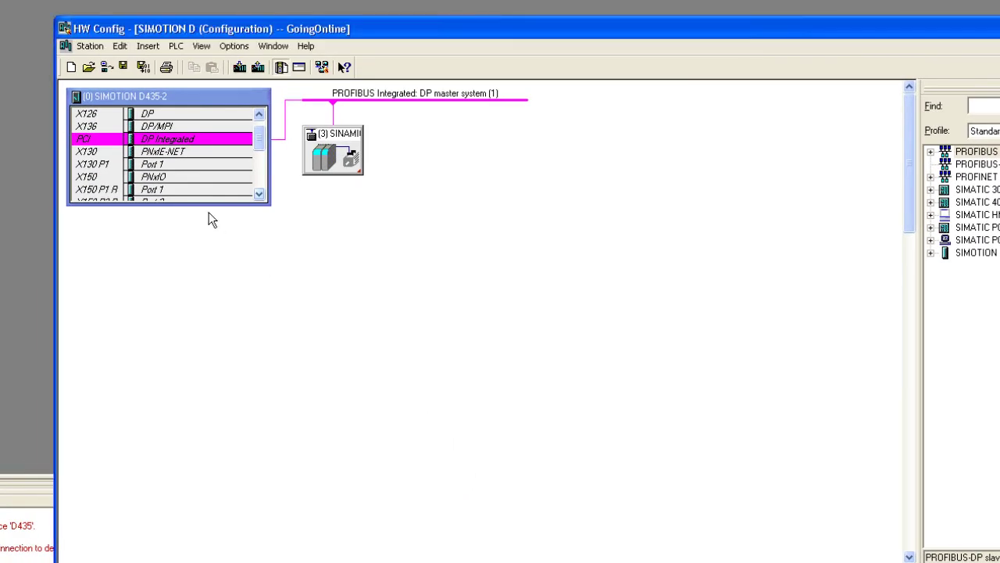
pyautogui.click(143, 67)
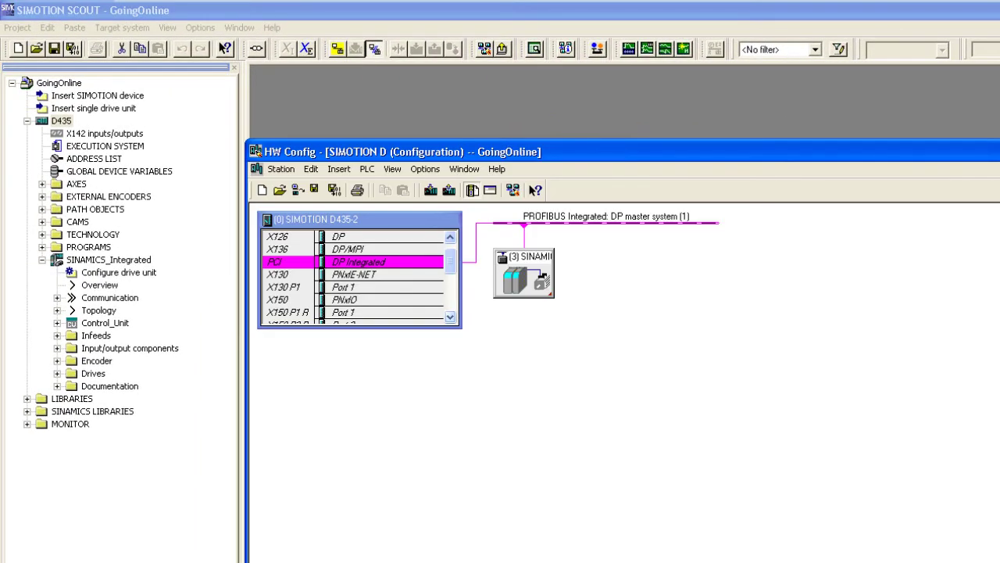
# Step: Set the D435's S7ONLINE access point to target module address 192.168.214.1
pyautogui.hotkey('alt', 'F4')
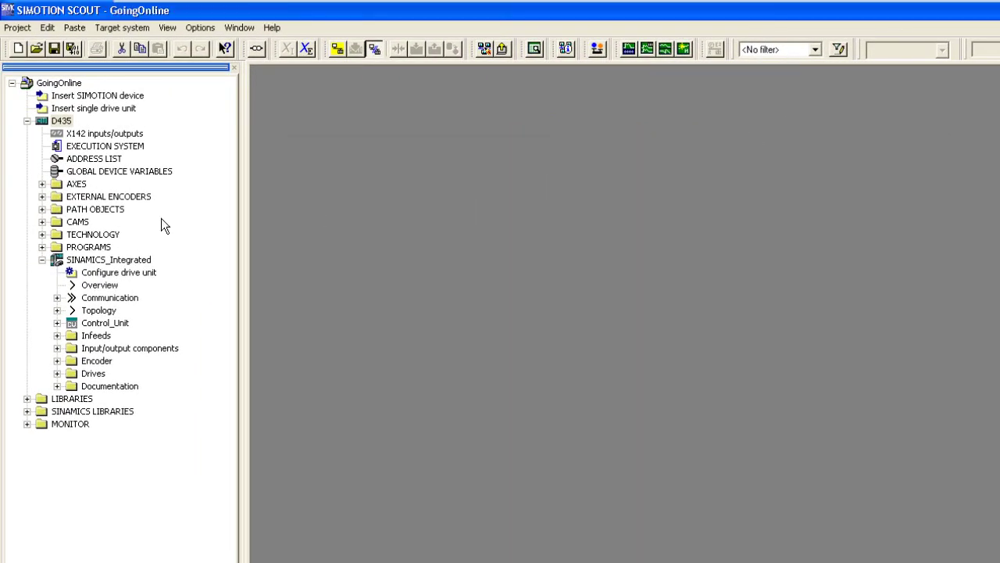
pyautogui.click(59, 123)
pyautogui.rightClick(62, 130)
pyautogui.click(125, 552)
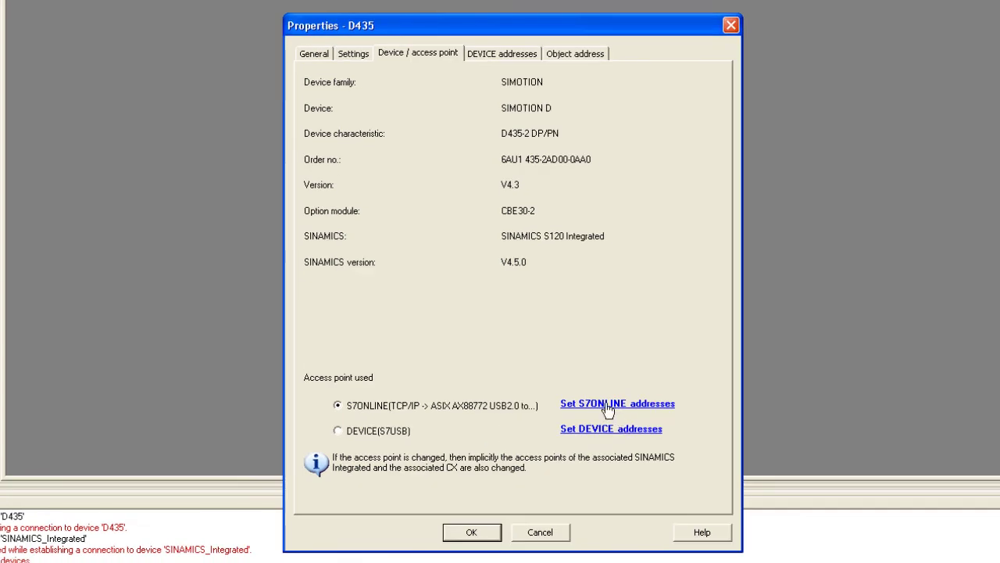
pyautogui.click(608, 404)
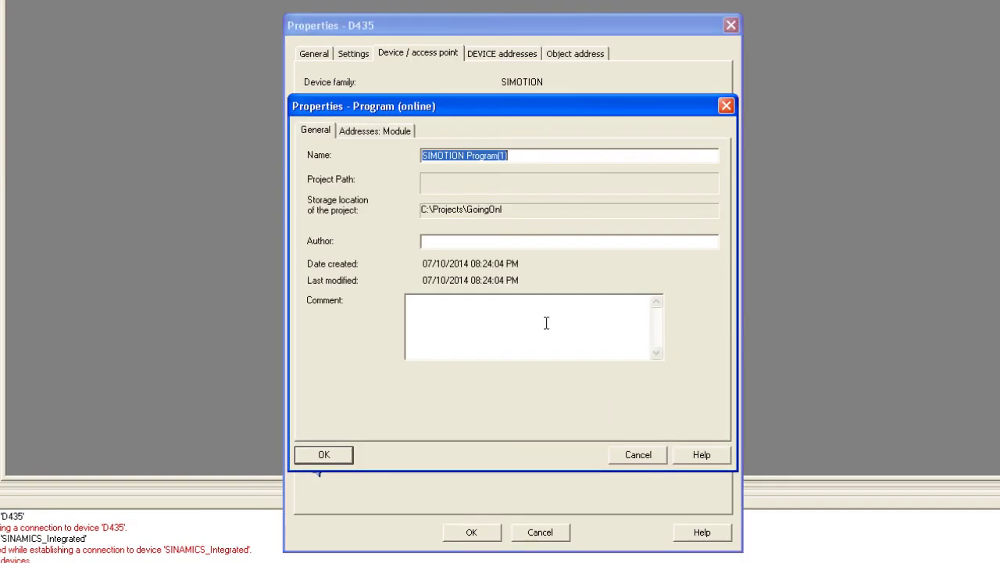
pyautogui.click(386, 133)
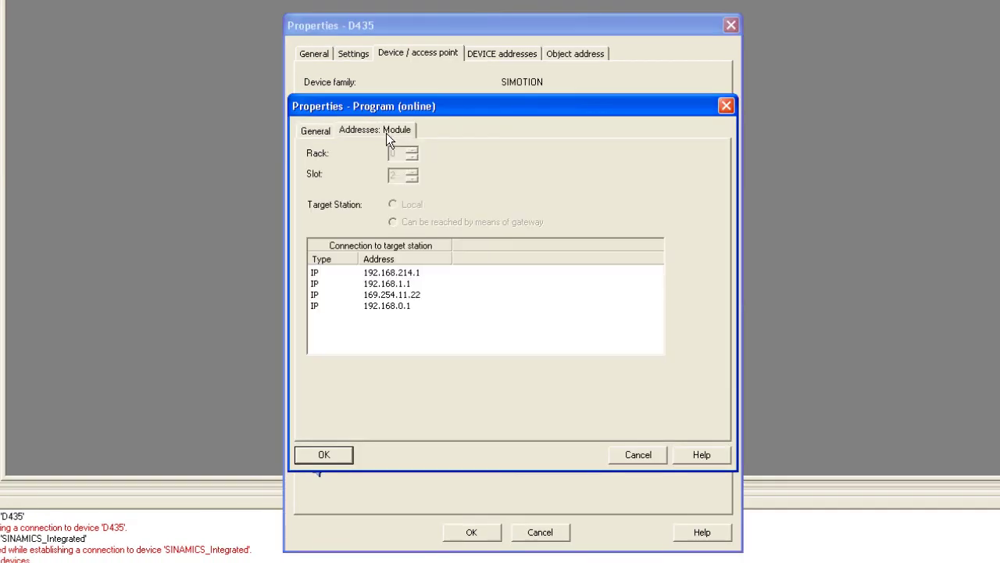
pyautogui.click(373, 273)
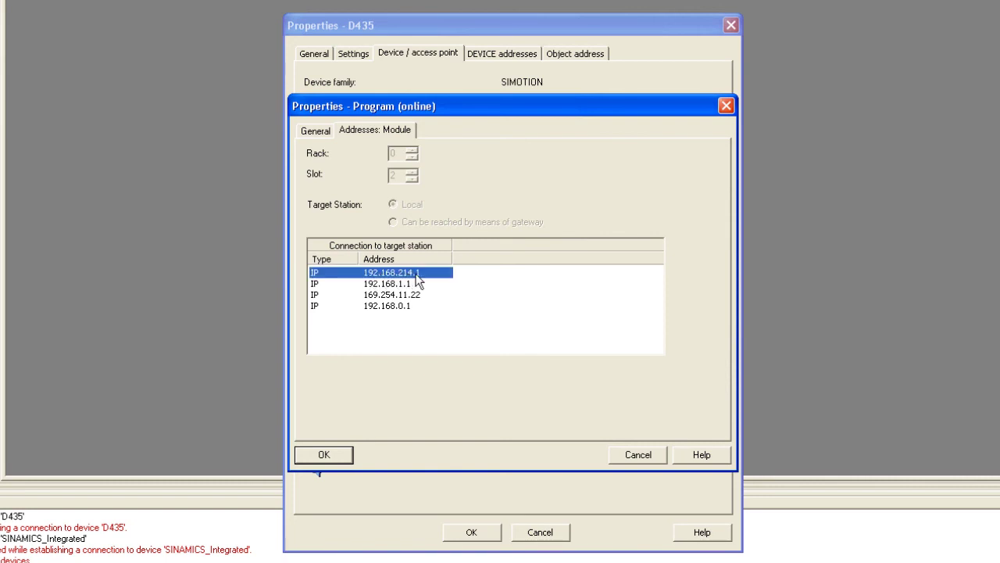
pyautogui.click(323, 454)
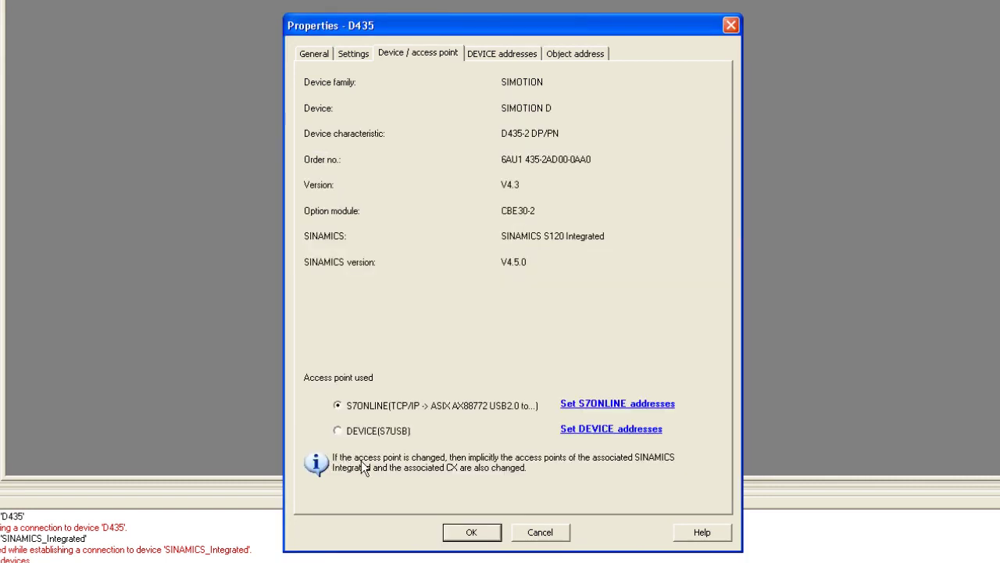
pyautogui.click(472, 533)
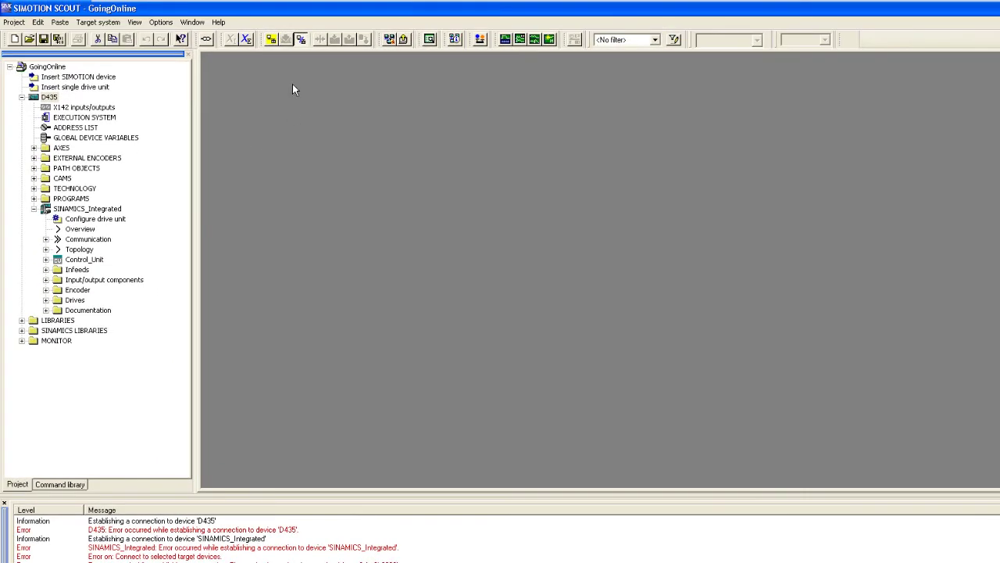
# Step: Connect online to the target devices and select SINAMICS_Integrated to check its Ready state
pyautogui.click(247, 23)
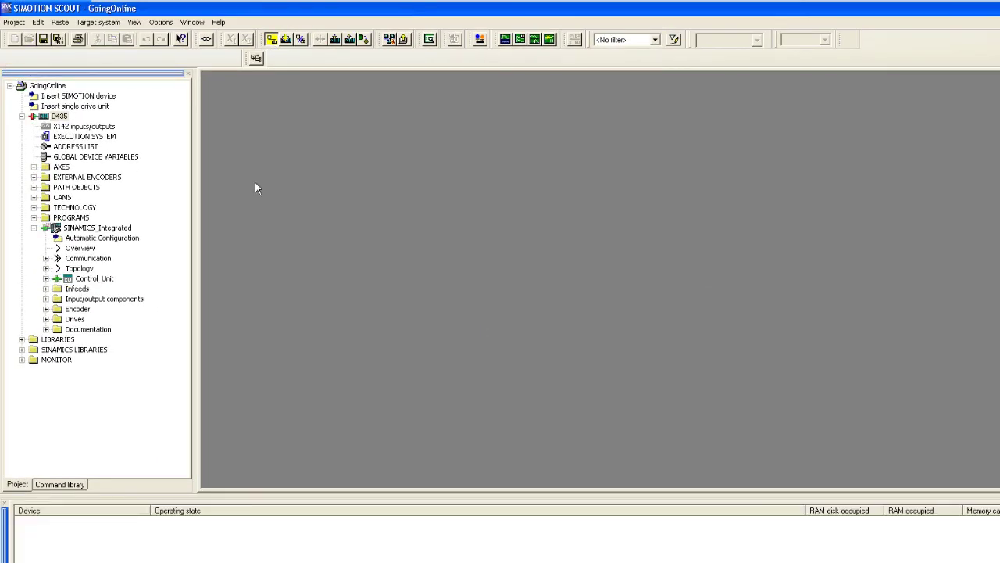
pyautogui.click(58, 117)
pyautogui.click(98, 227)
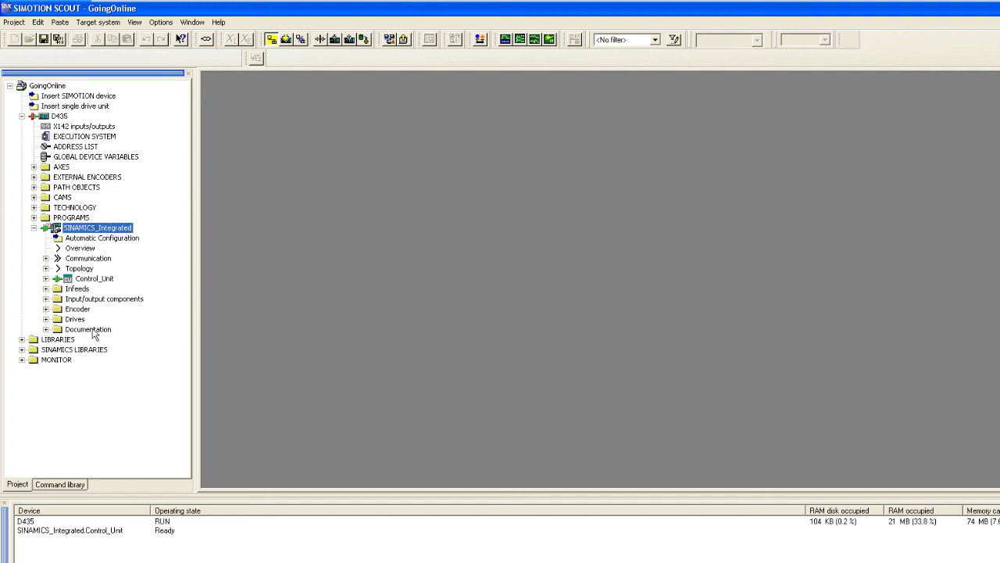